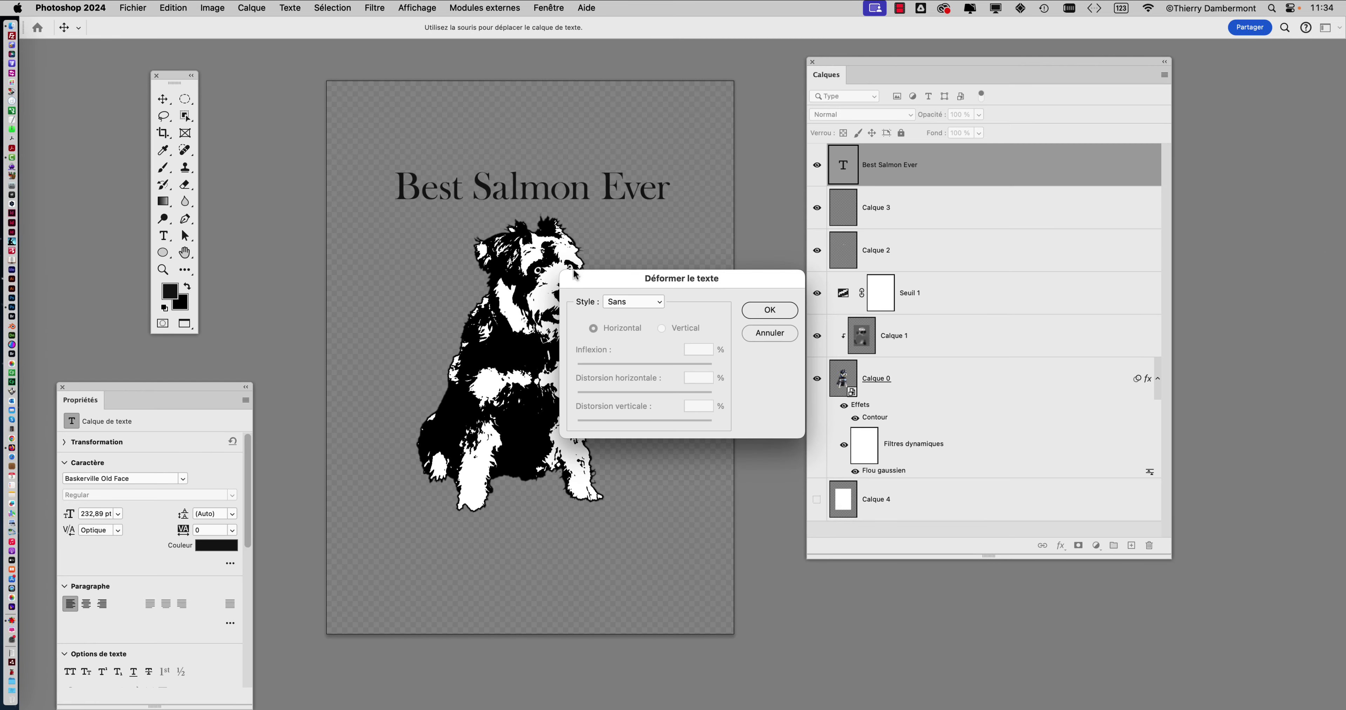
Give the "Best Salmon Ever" text a horizontal Arc warp with an Inflexion of +28 %.
left_click_drag(616, 280, 534, 274)
key("alt")
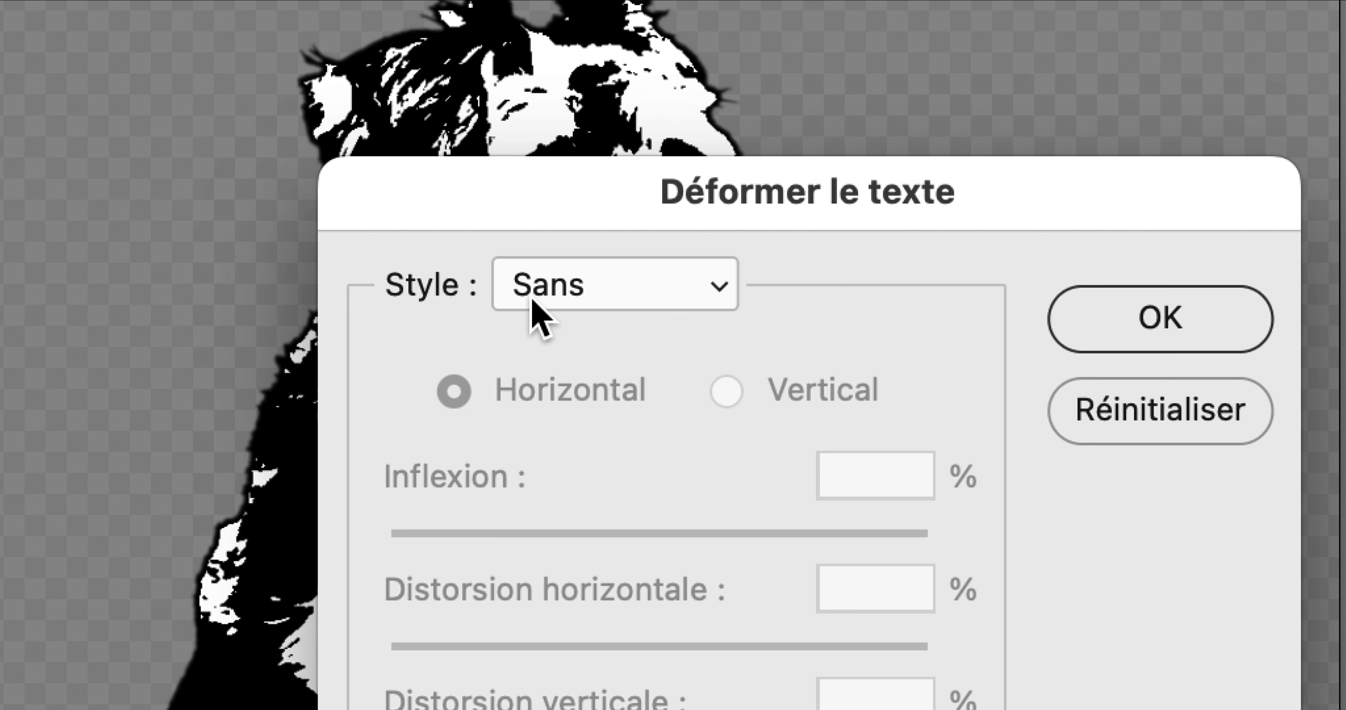
left_click(532, 301)
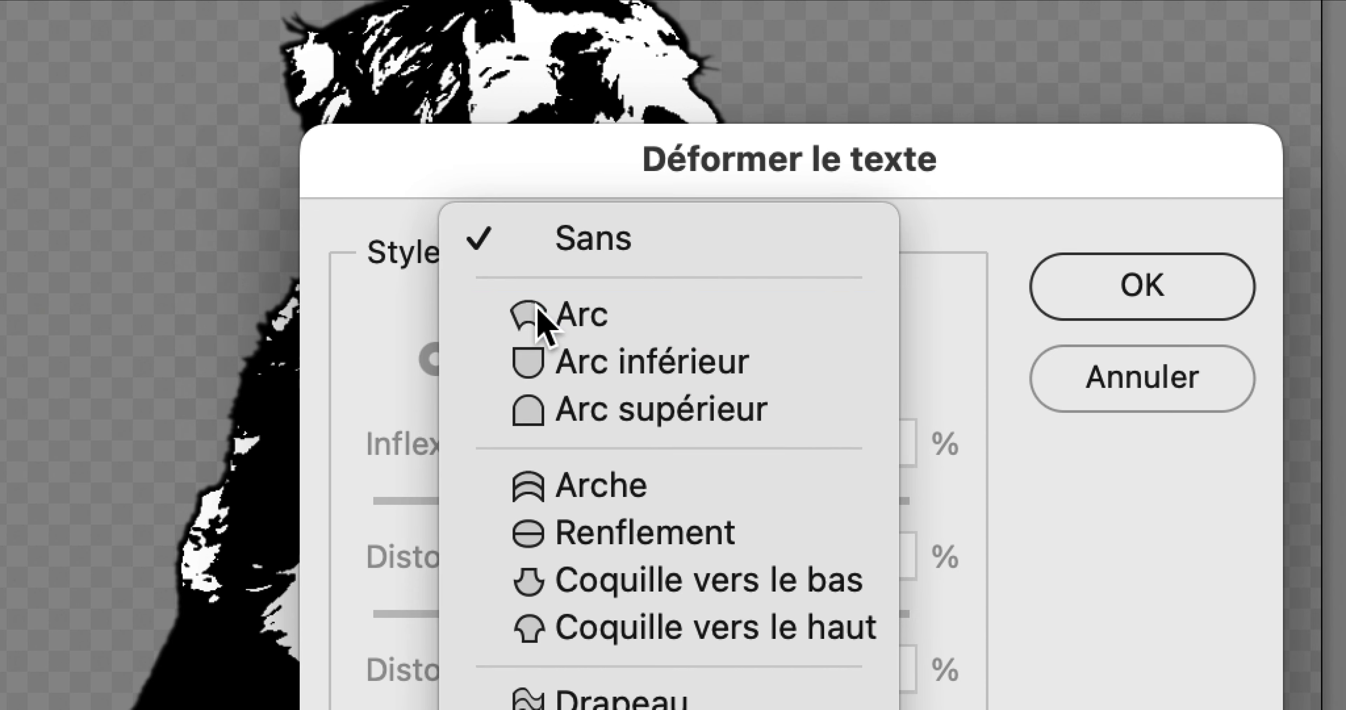
left_click(538, 313)
key("alt")
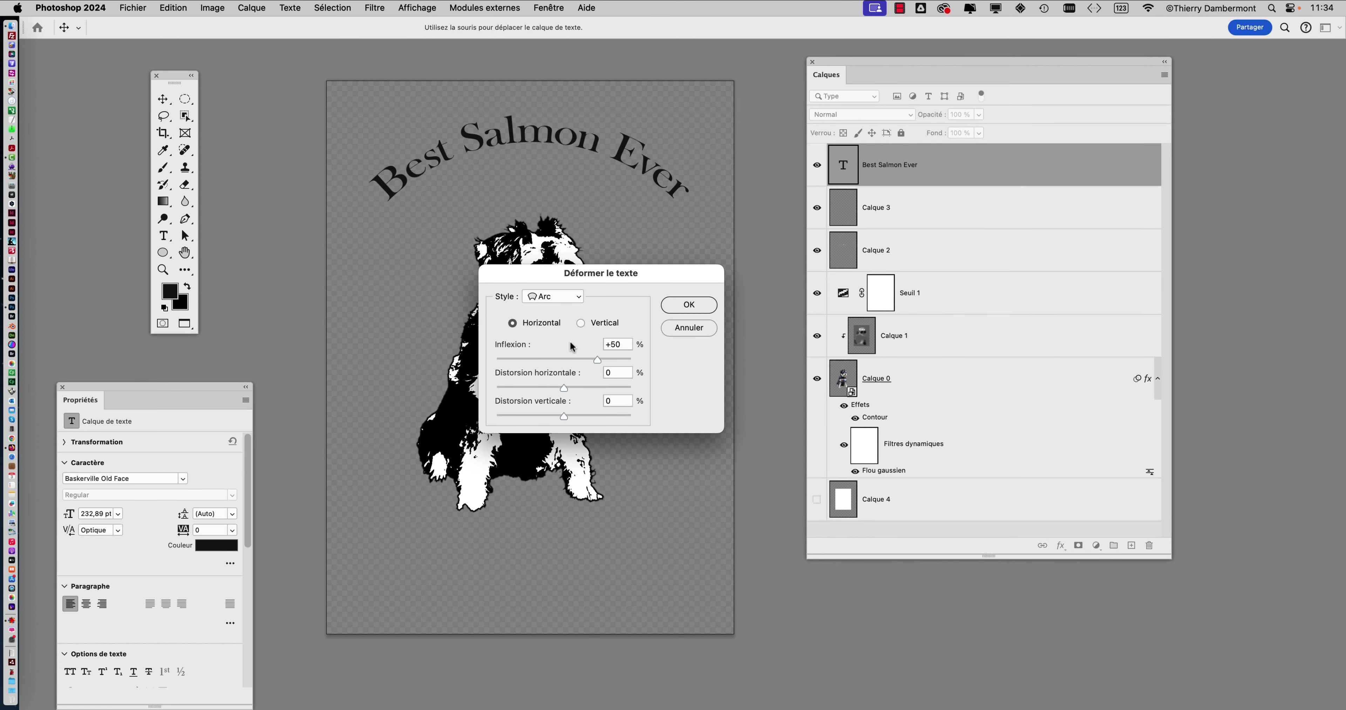
left_click_drag(596, 359, 582, 361)
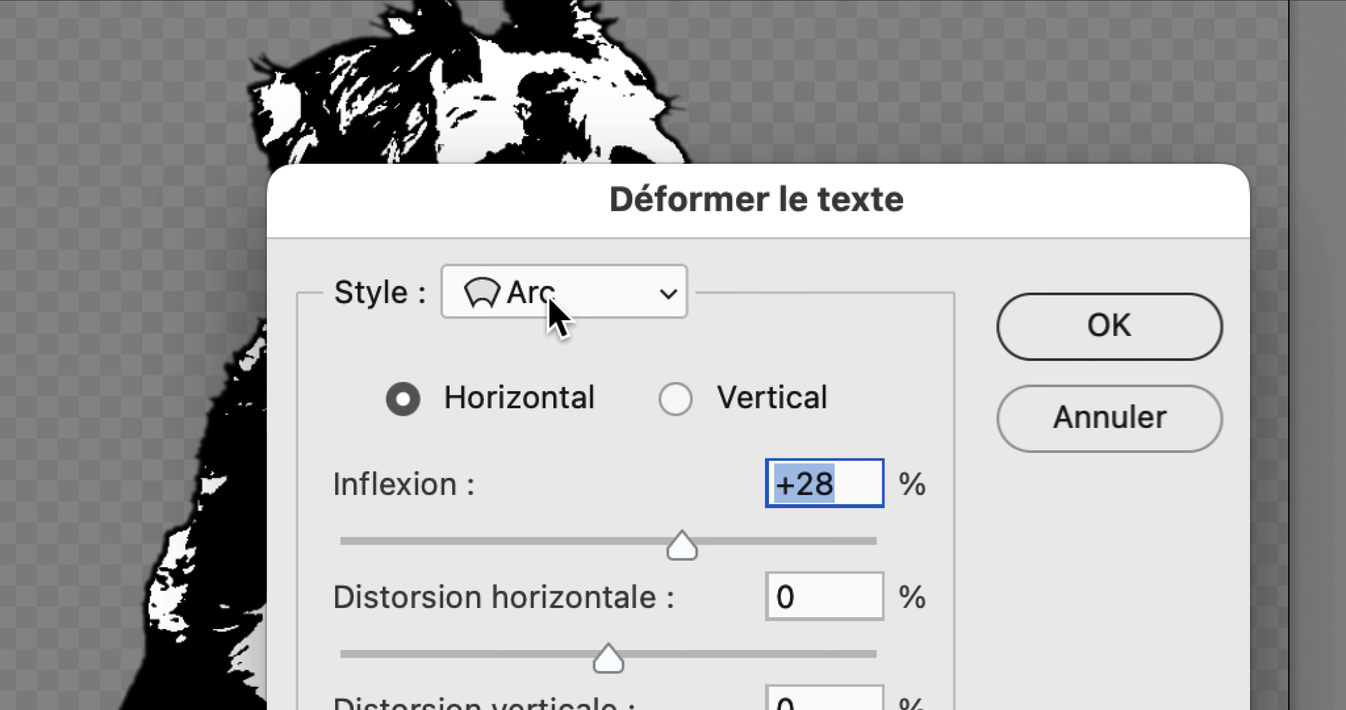
Try the Arche warp style on the text and return it to Arc for comparison.
left_click(555, 308)
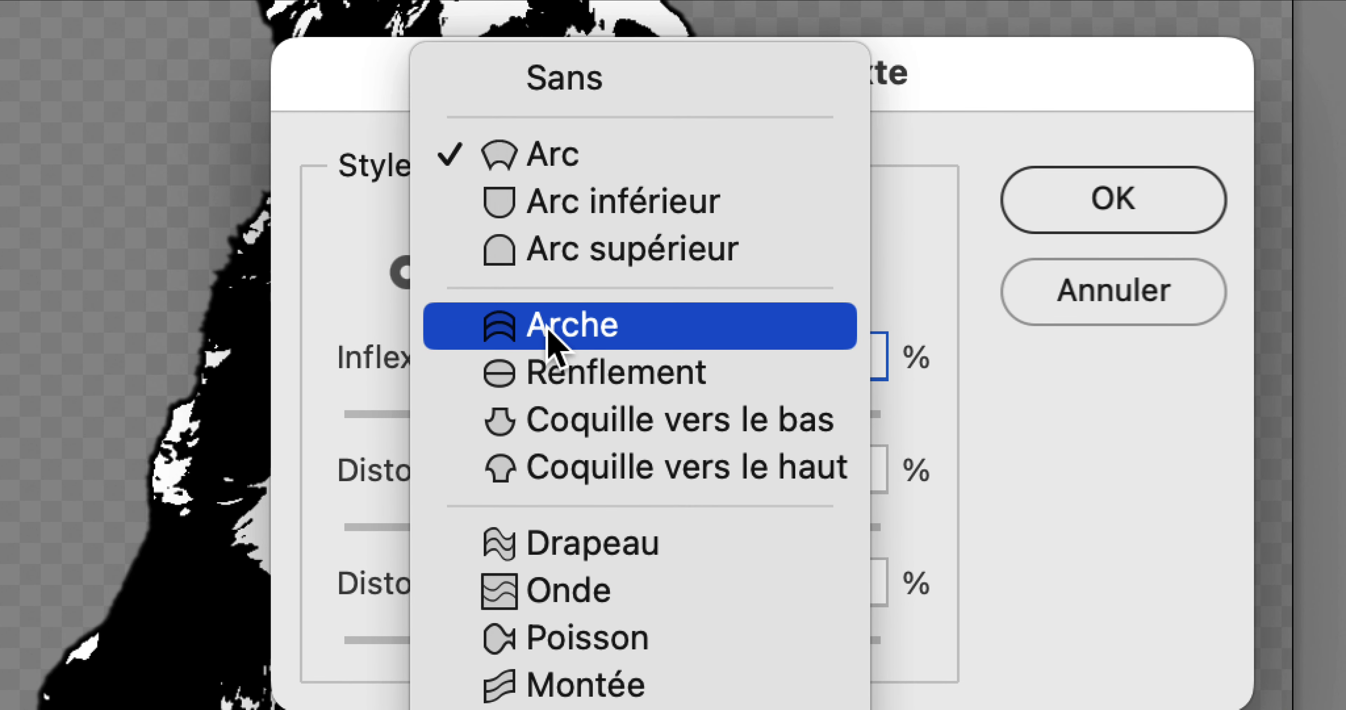
left_click(547, 332)
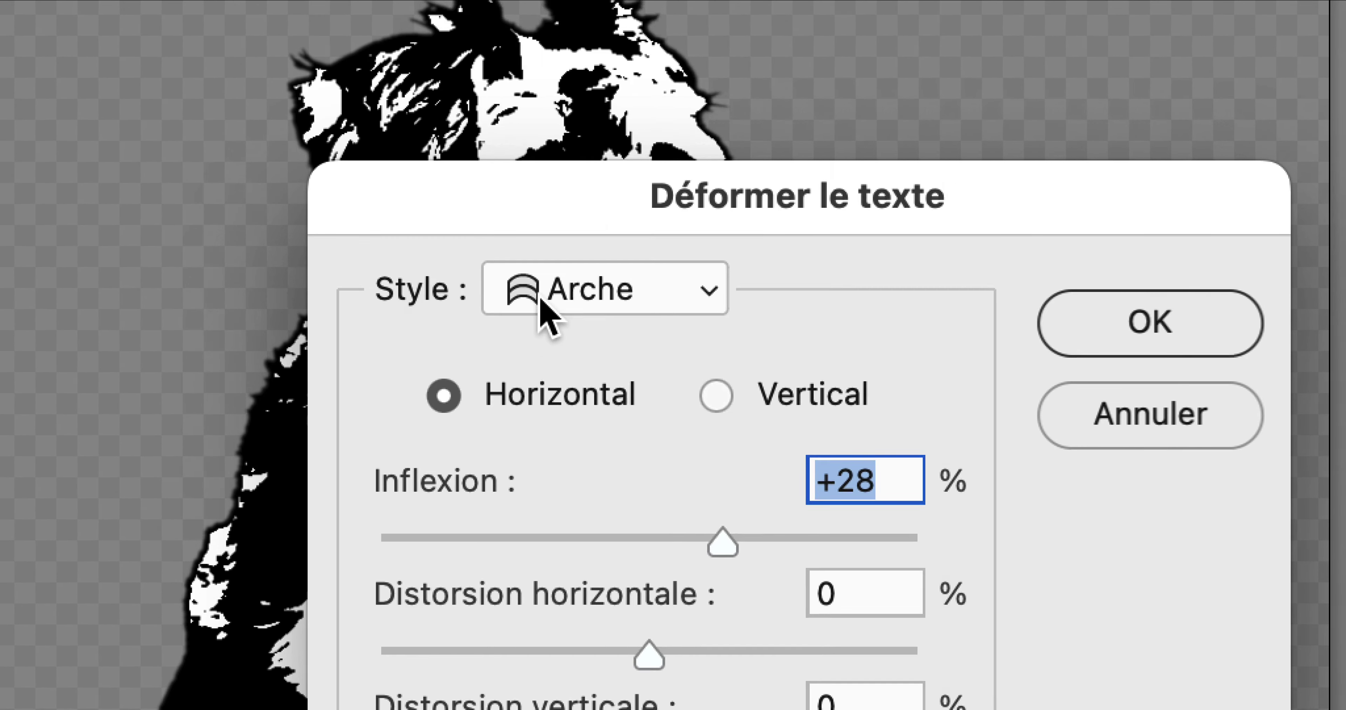
left_click(585, 682)
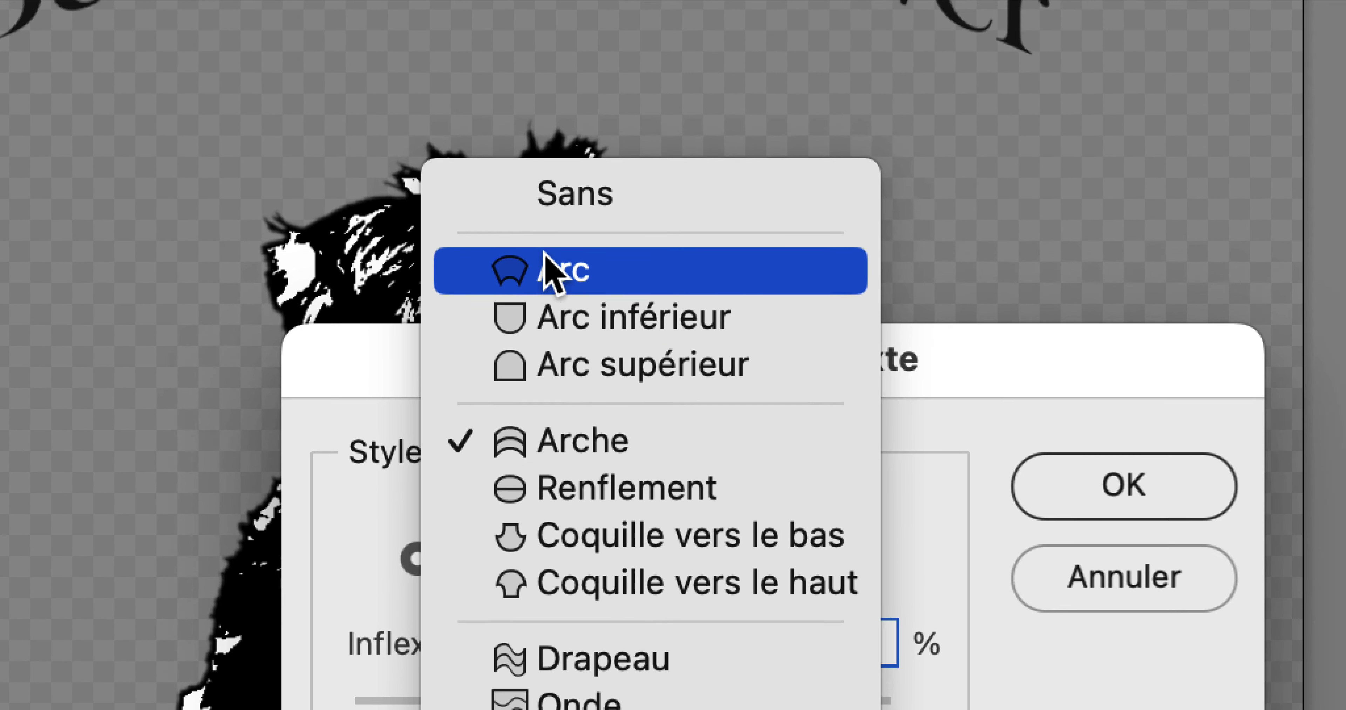
left_click(569, 109)
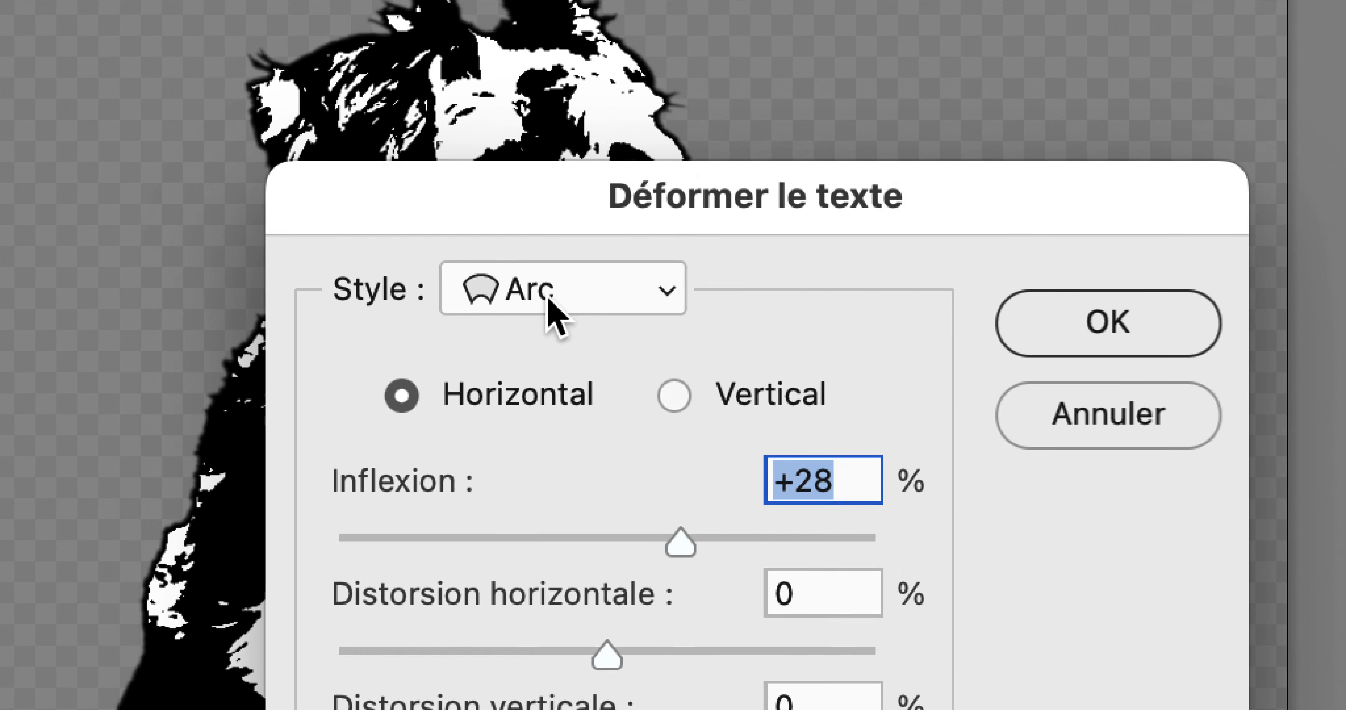
Apply the Arche warp with an Inflexion of +31 % to the text and move the text slightly down toward the dog's head.
left_click(575, 473)
left_click(590, 631)
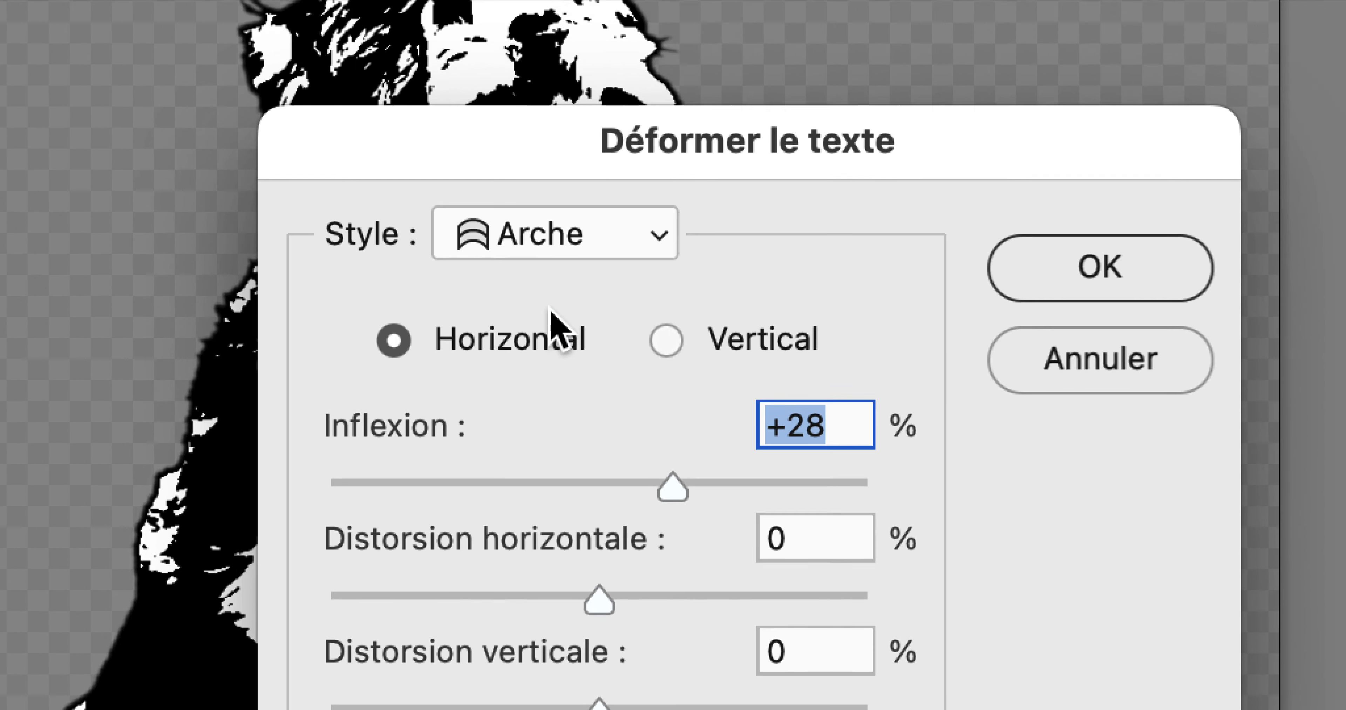
key("alt")
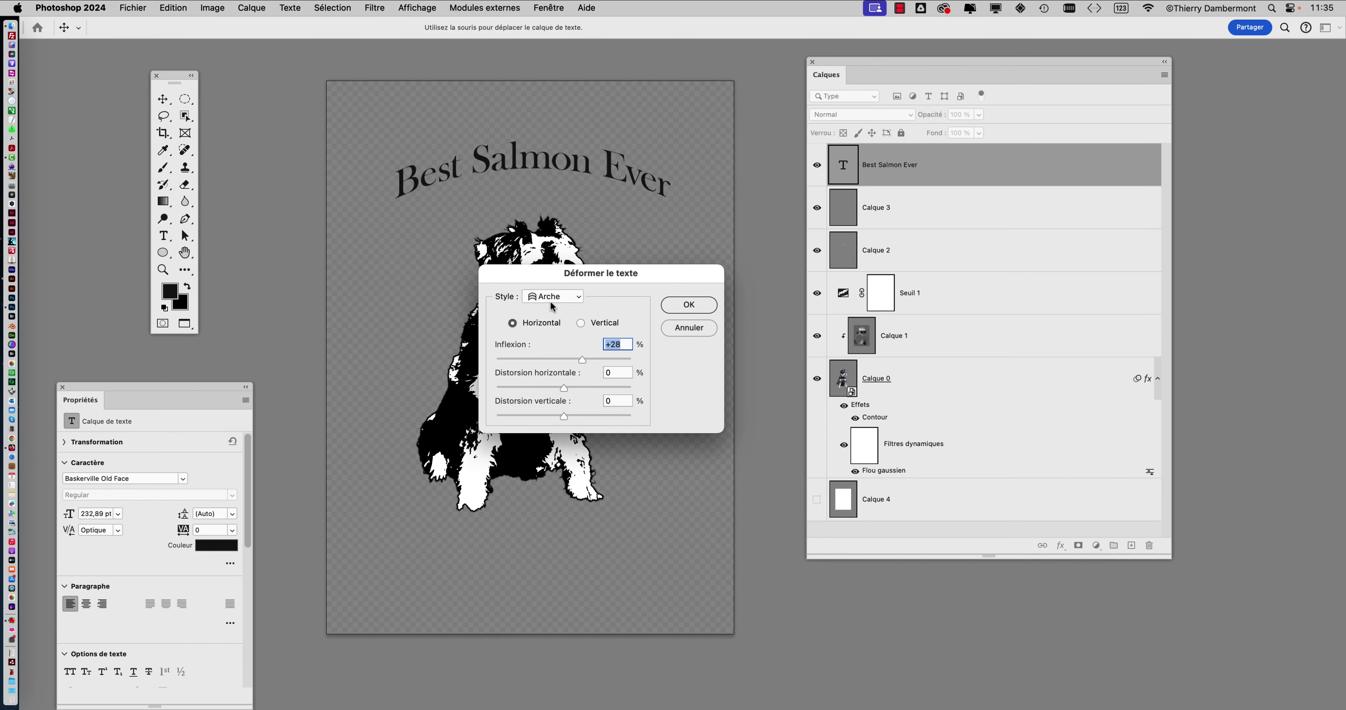
left_click_drag(581, 361, 585, 360)
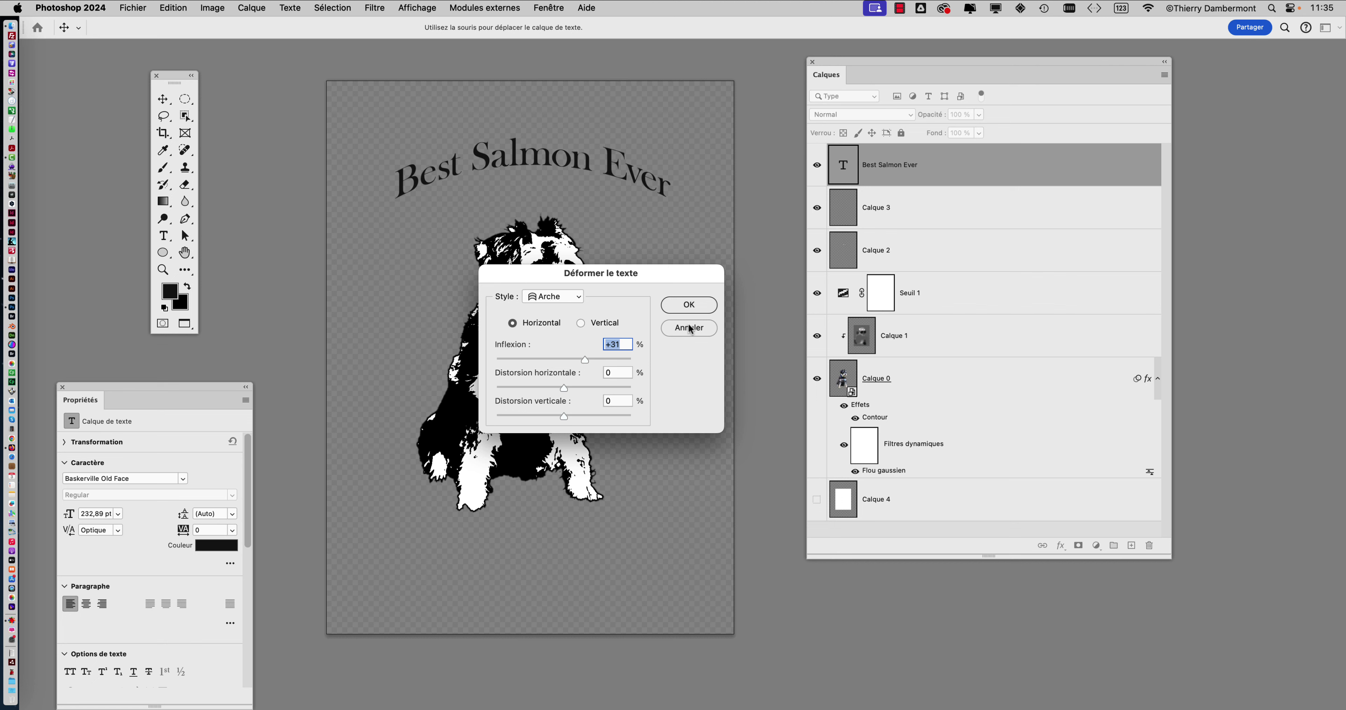
left_click(693, 312)
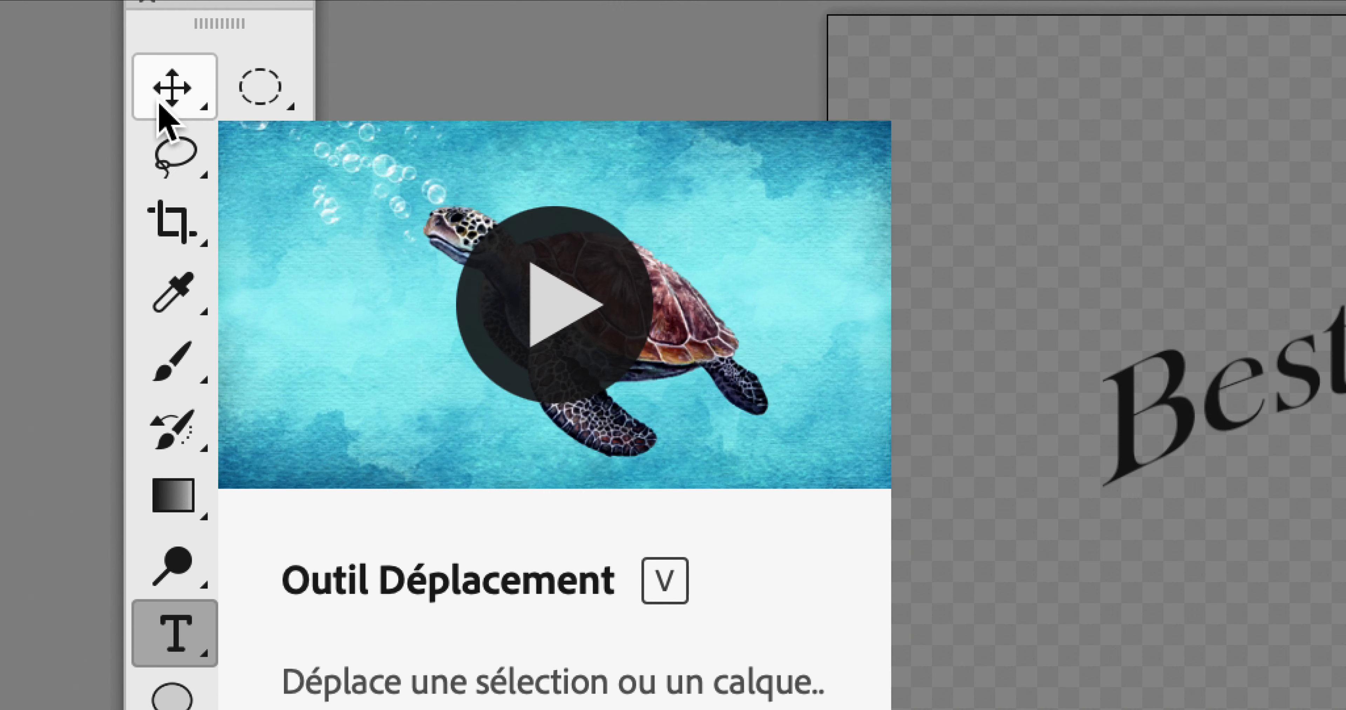
left_click(159, 106)
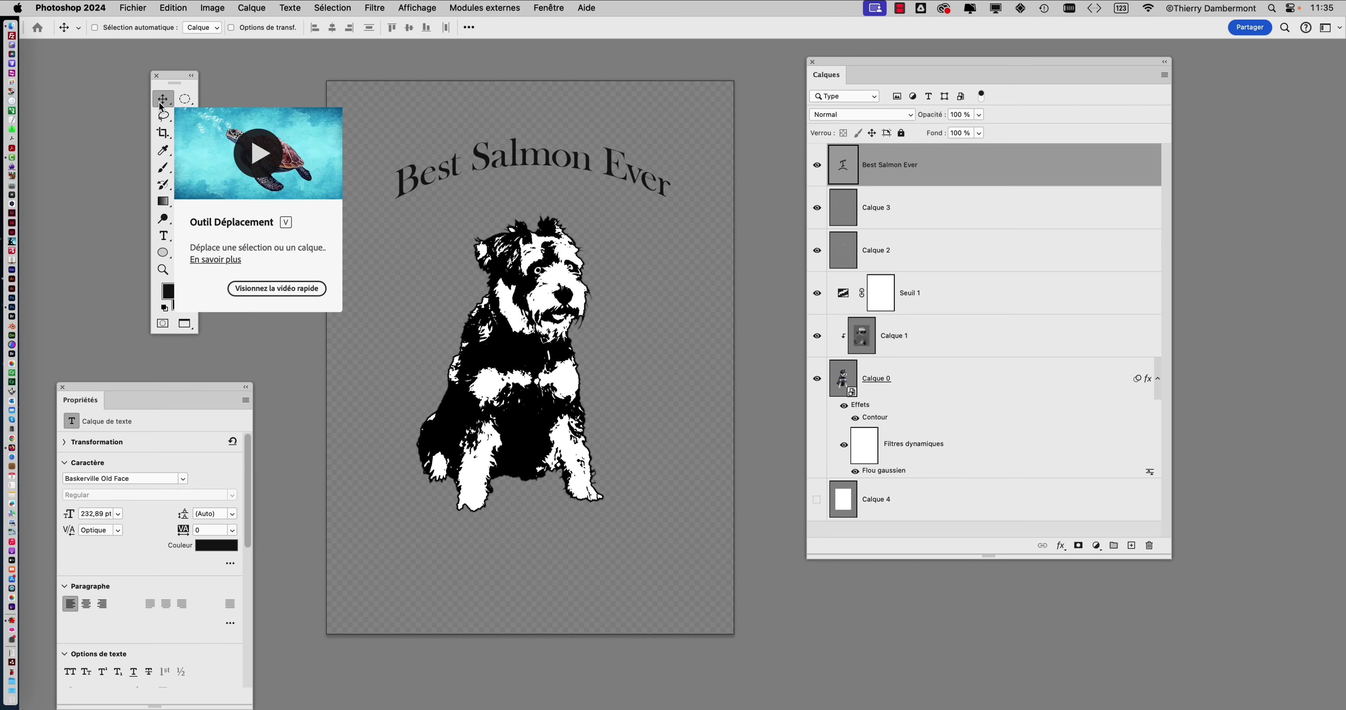
left_click_drag(528, 170, 526, 195)
Save the document in the PHOTOSHOP folder as schnauzer-dog-08.psd with maximised compatibility.
left_click(133, 7)
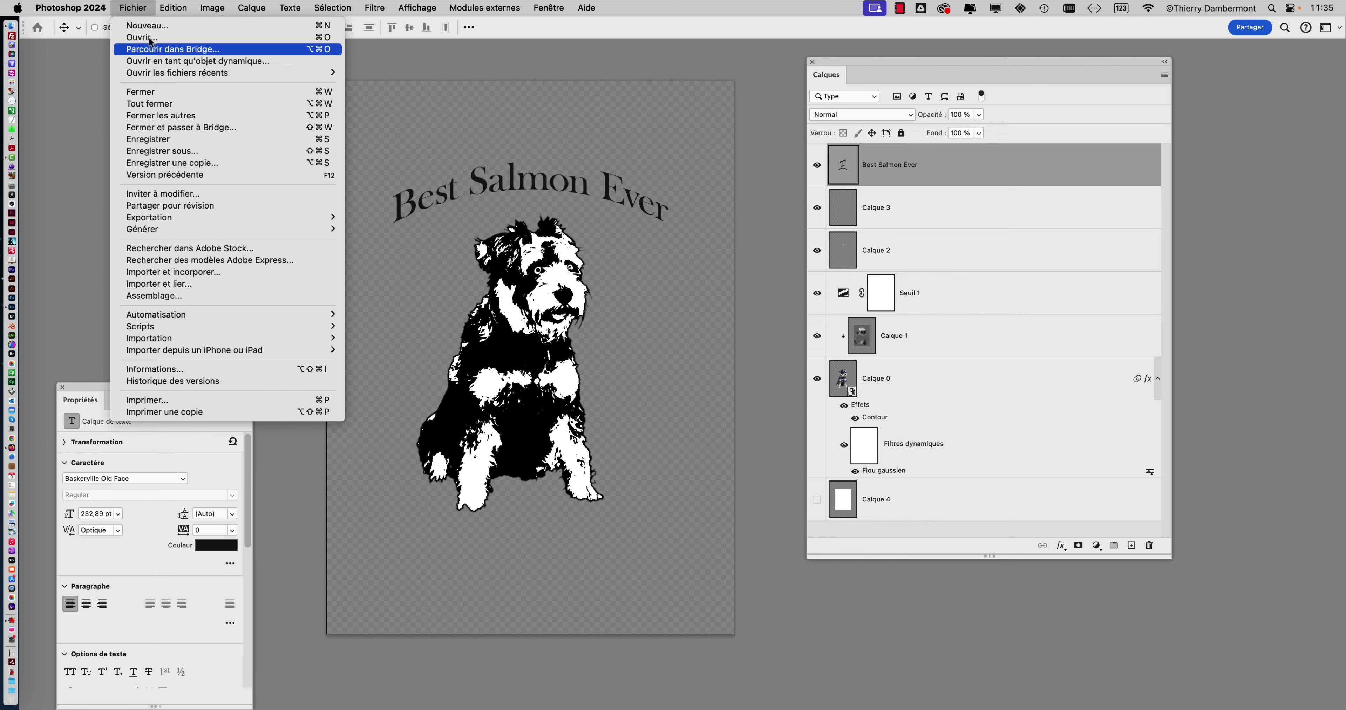
left_click(202, 153)
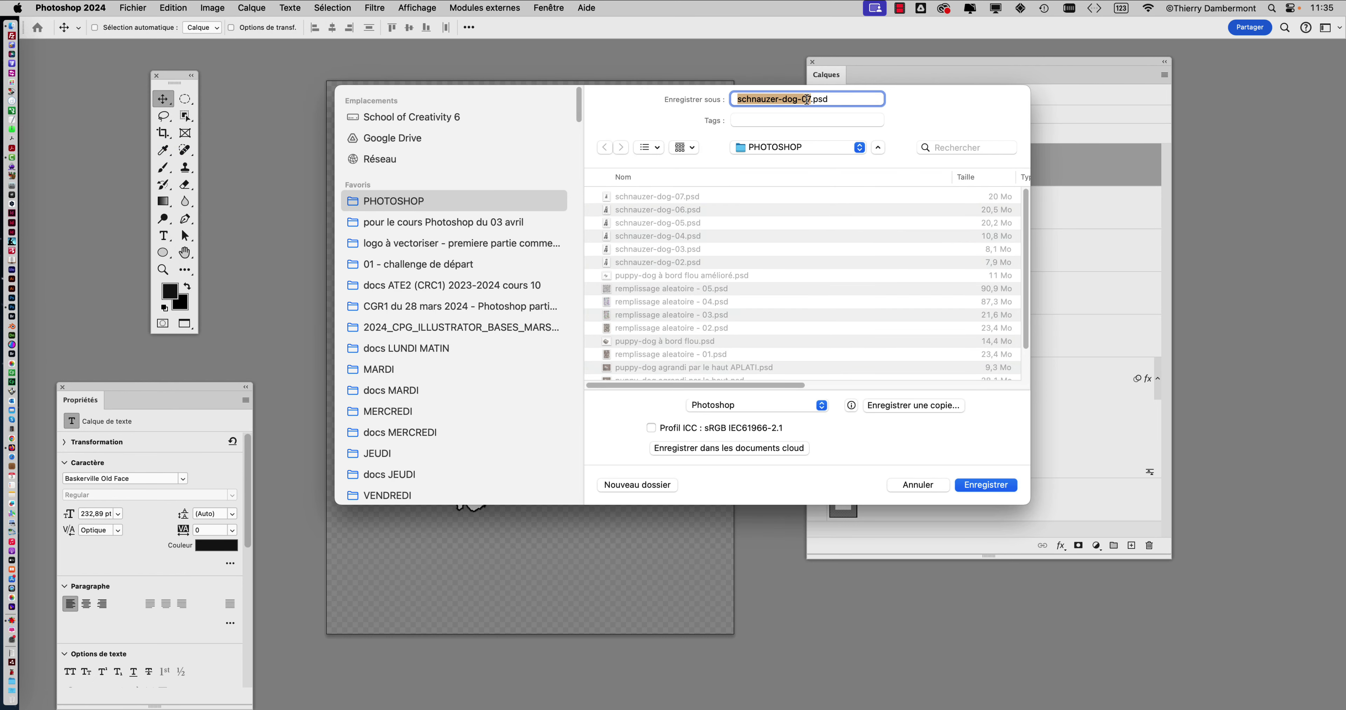
left_click(808, 99)
left_click_drag(811, 101, 808, 99)
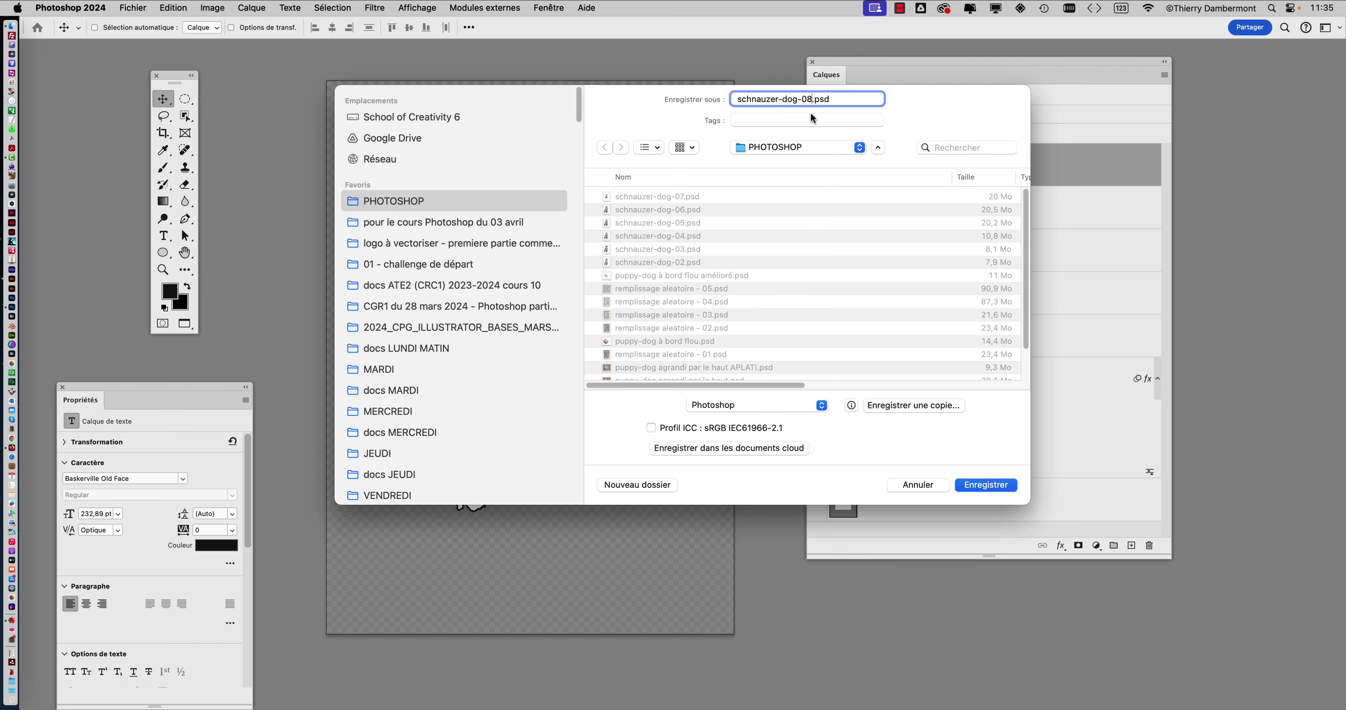
left_click(988, 485)
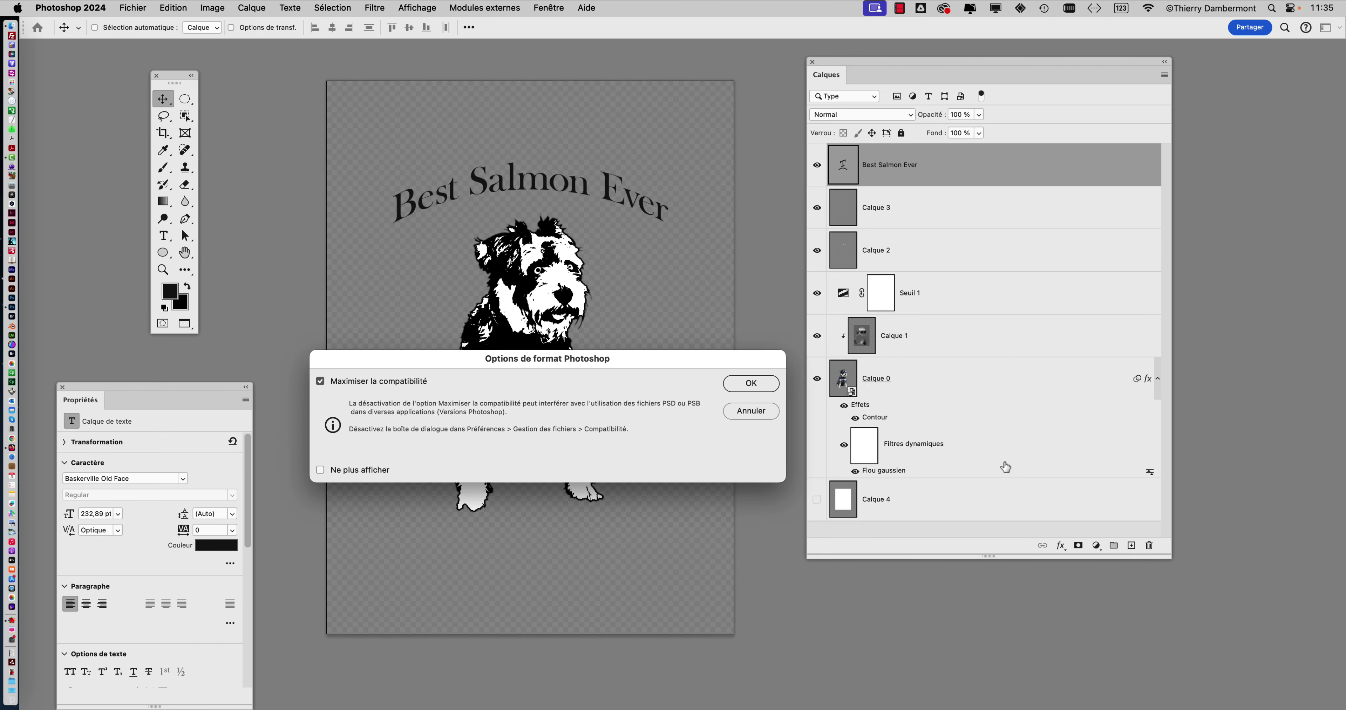
left_click(768, 383)
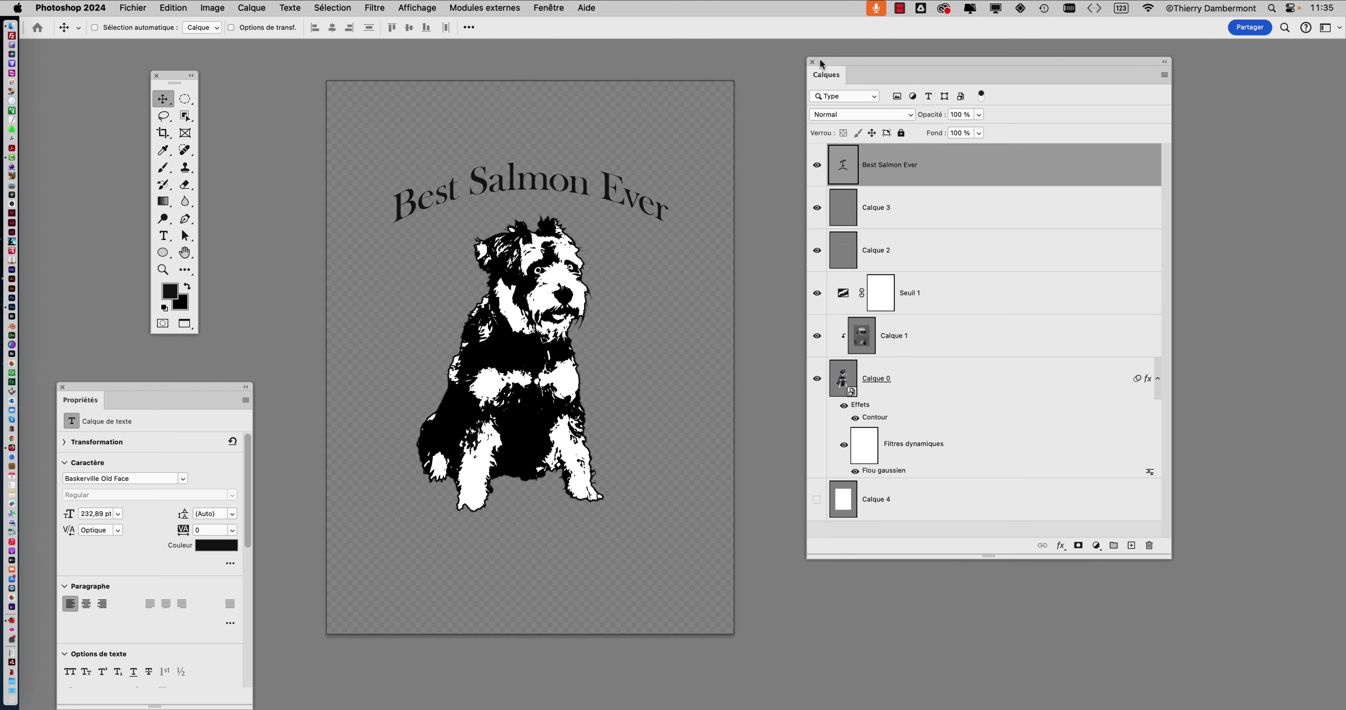
Examine the file formats available for saving the document and leave without saving.
left_click(128, 7)
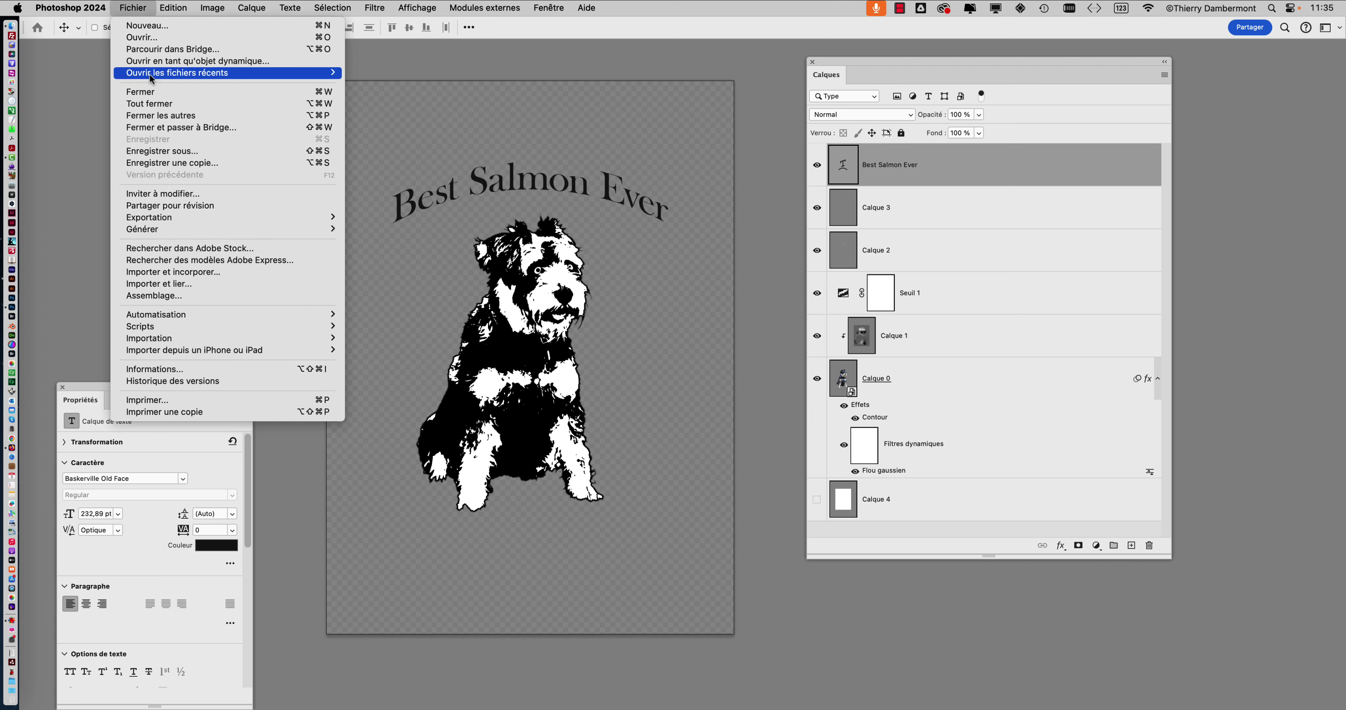
left_click(364, 214)
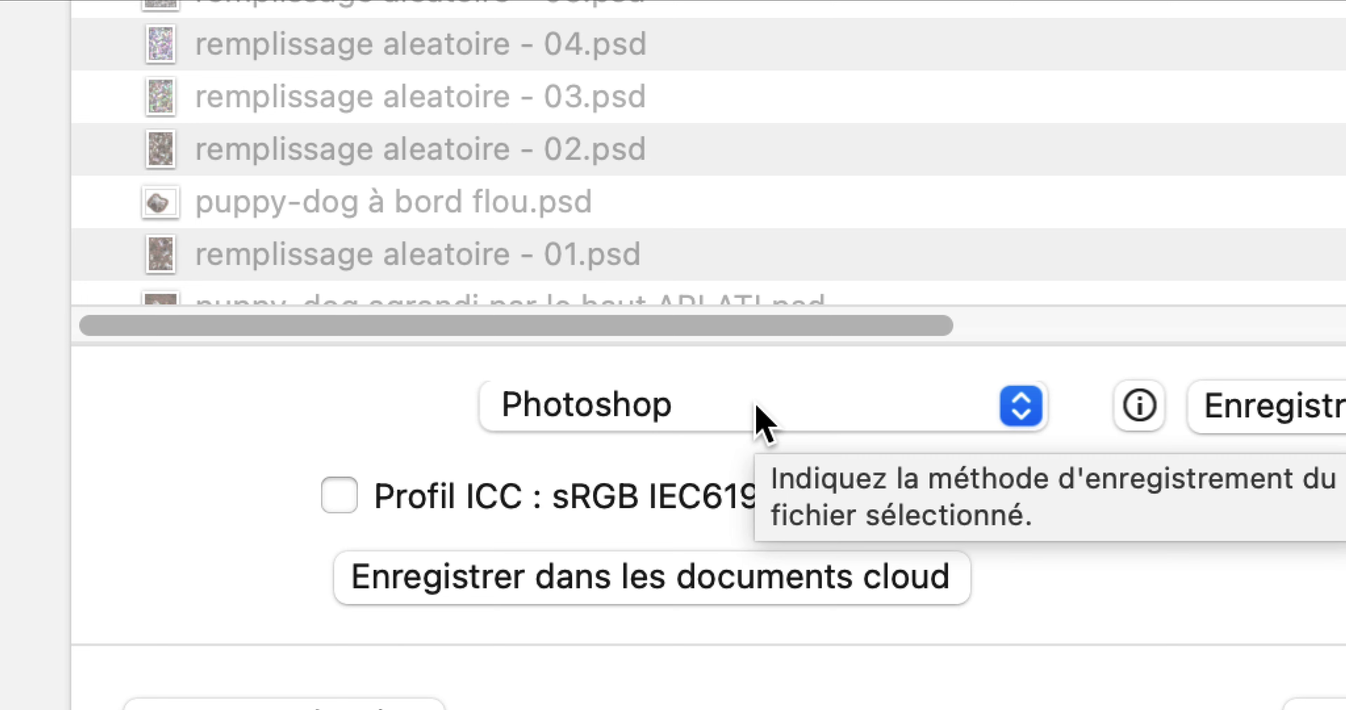
left_click(763, 420)
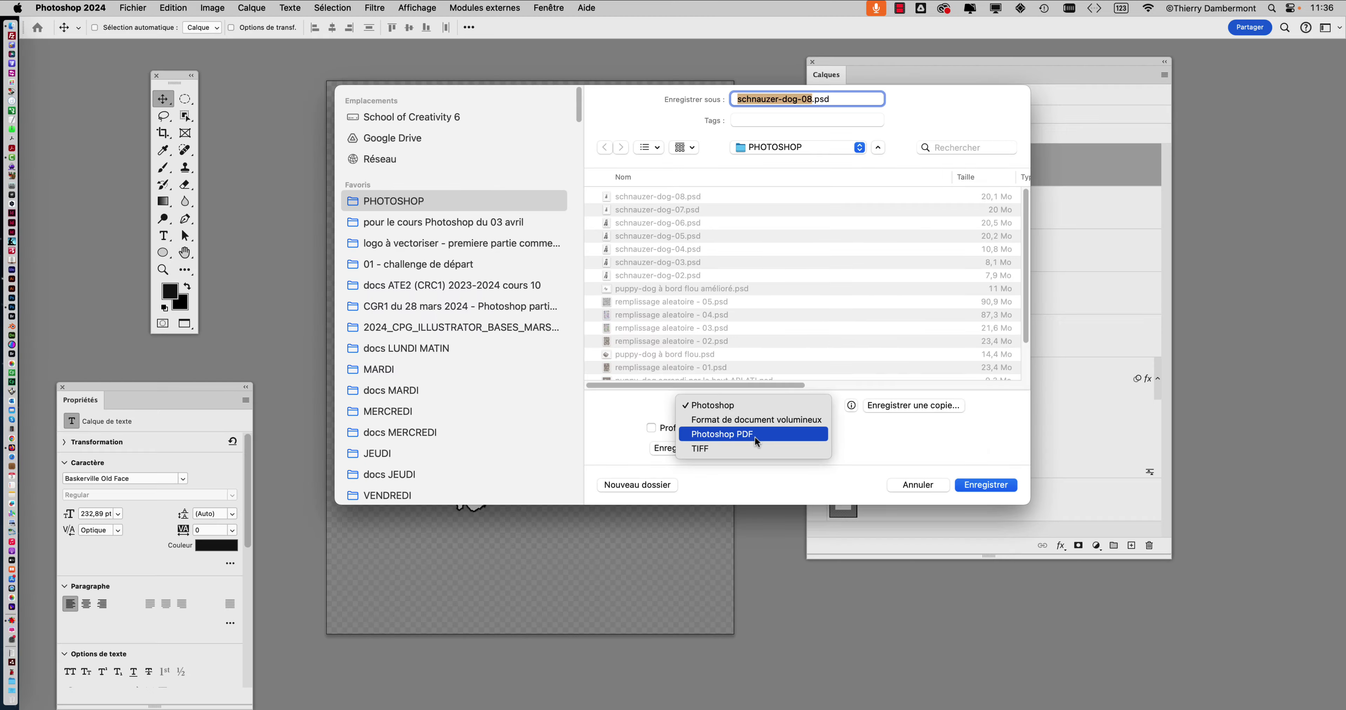
left_click(756, 430)
left_click(1312, 623)
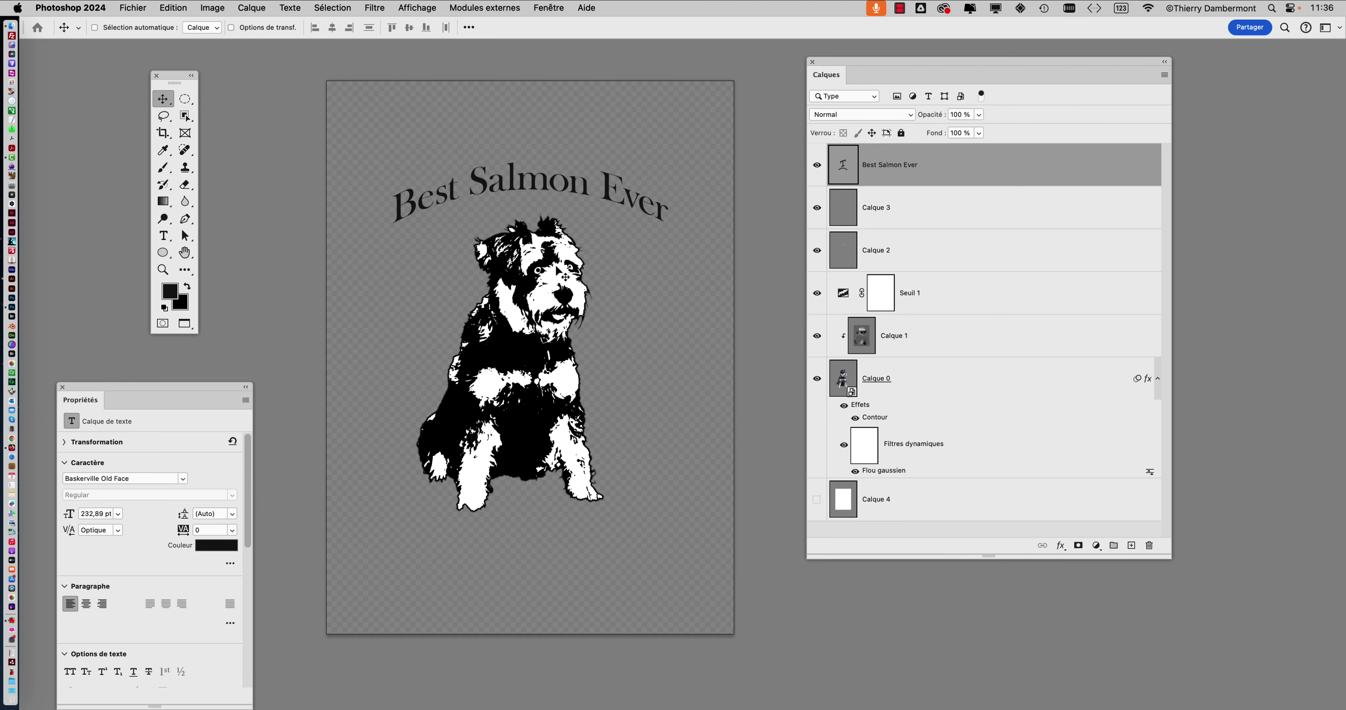
Display the Character settings in free space between the artwork and the layer list.
scroll(566, 276, "down", 2)
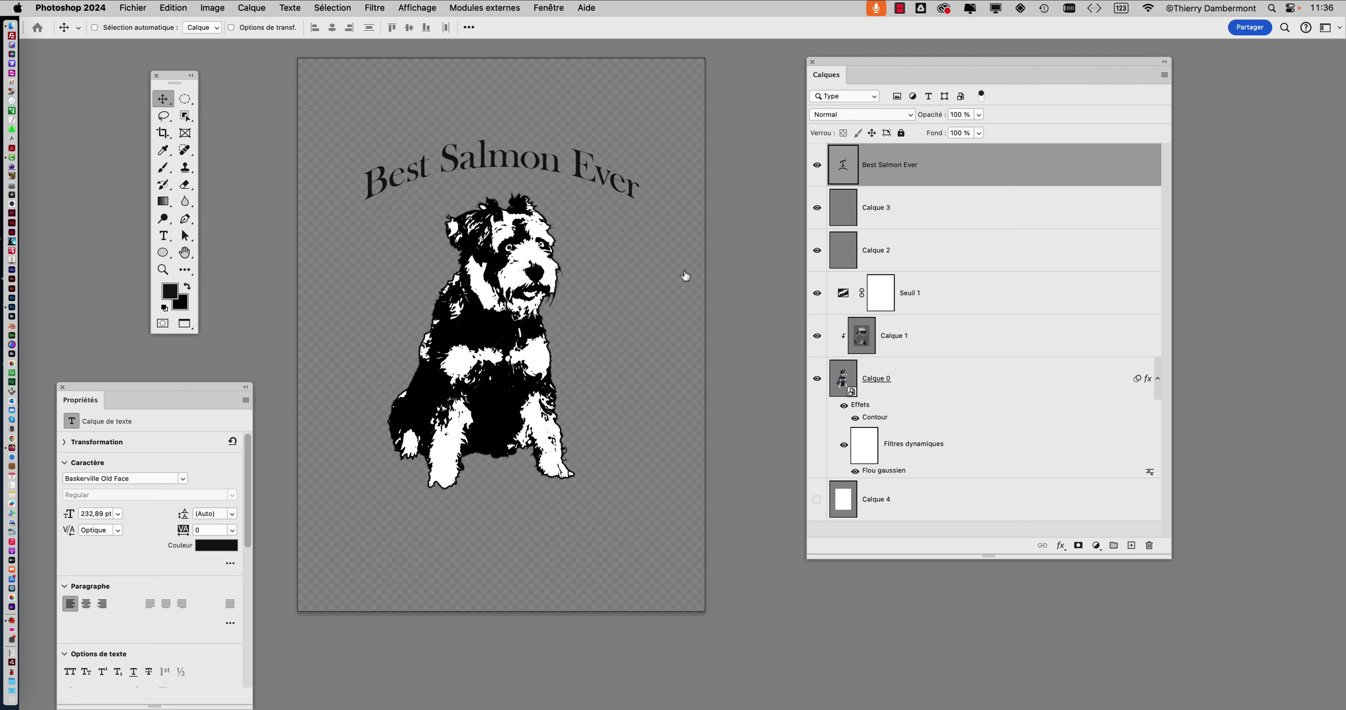
left_click_drag(870, 59, 939, 63)
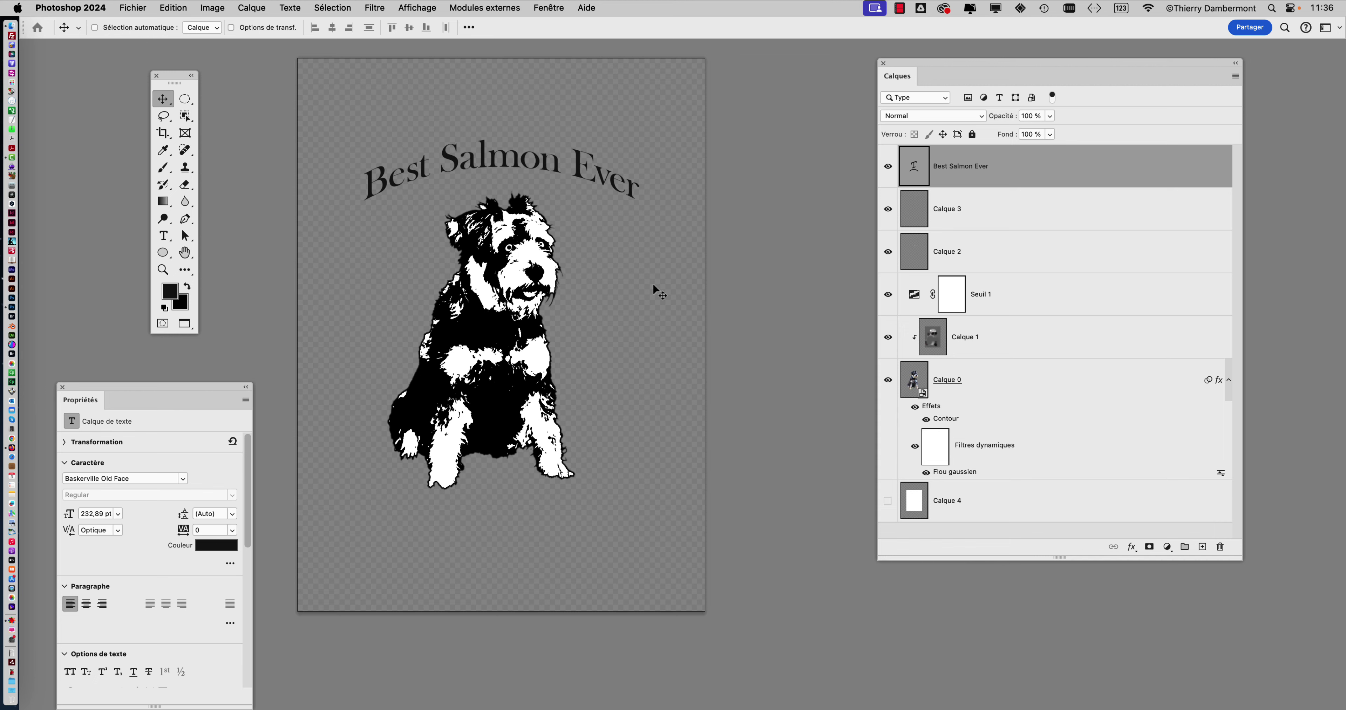
left_click_drag(619, 294, 587, 319)
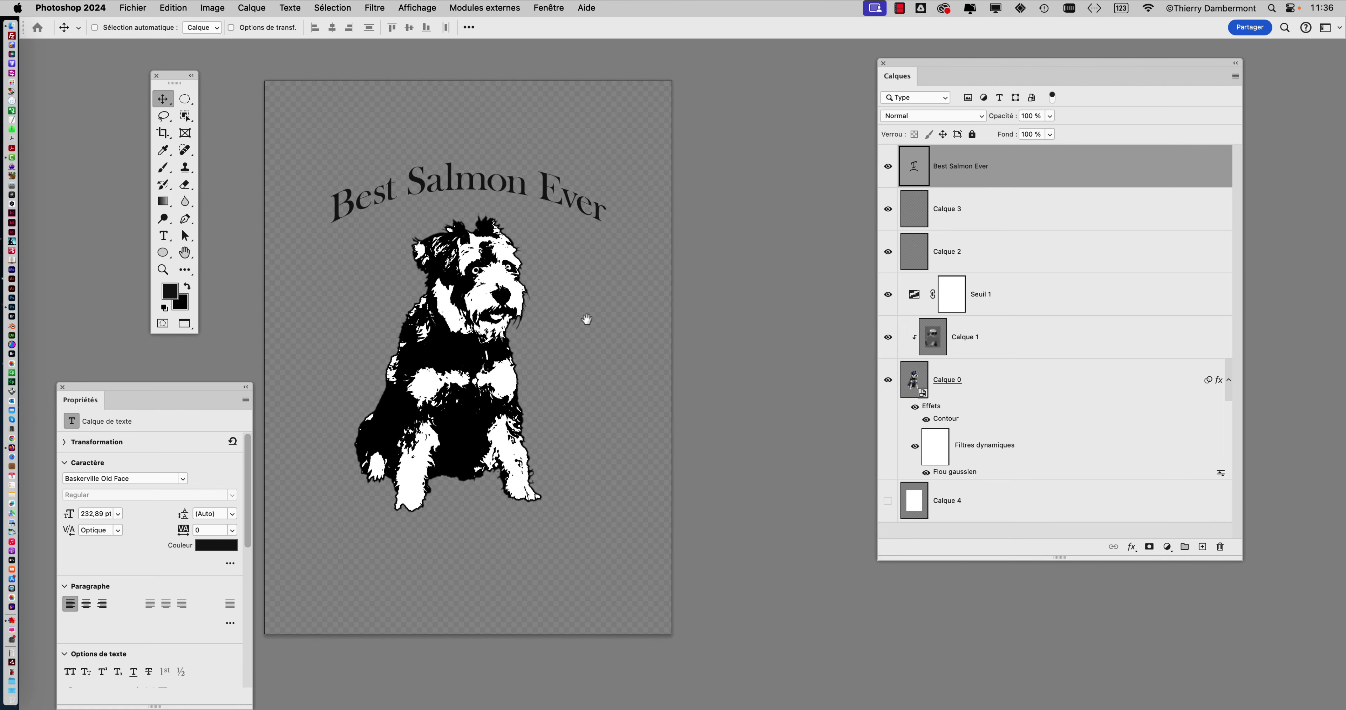
left_click(566, 6)
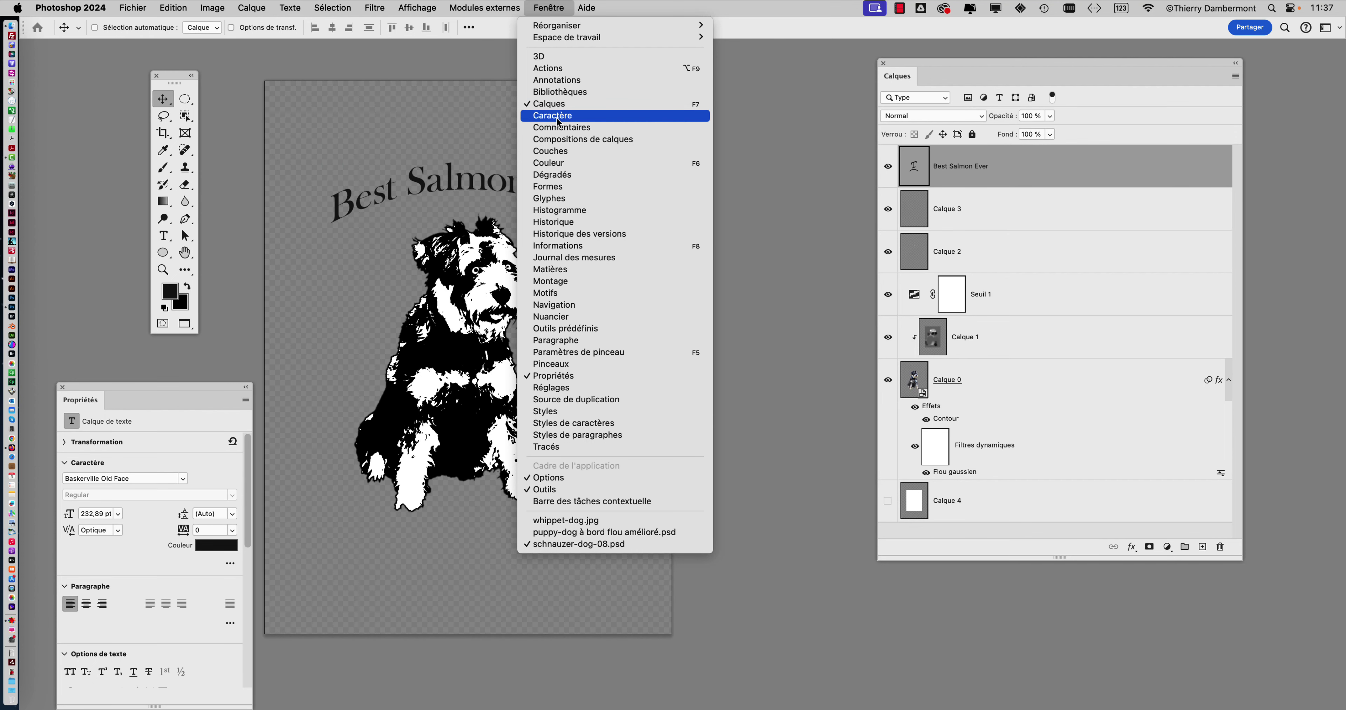
left_click(558, 122)
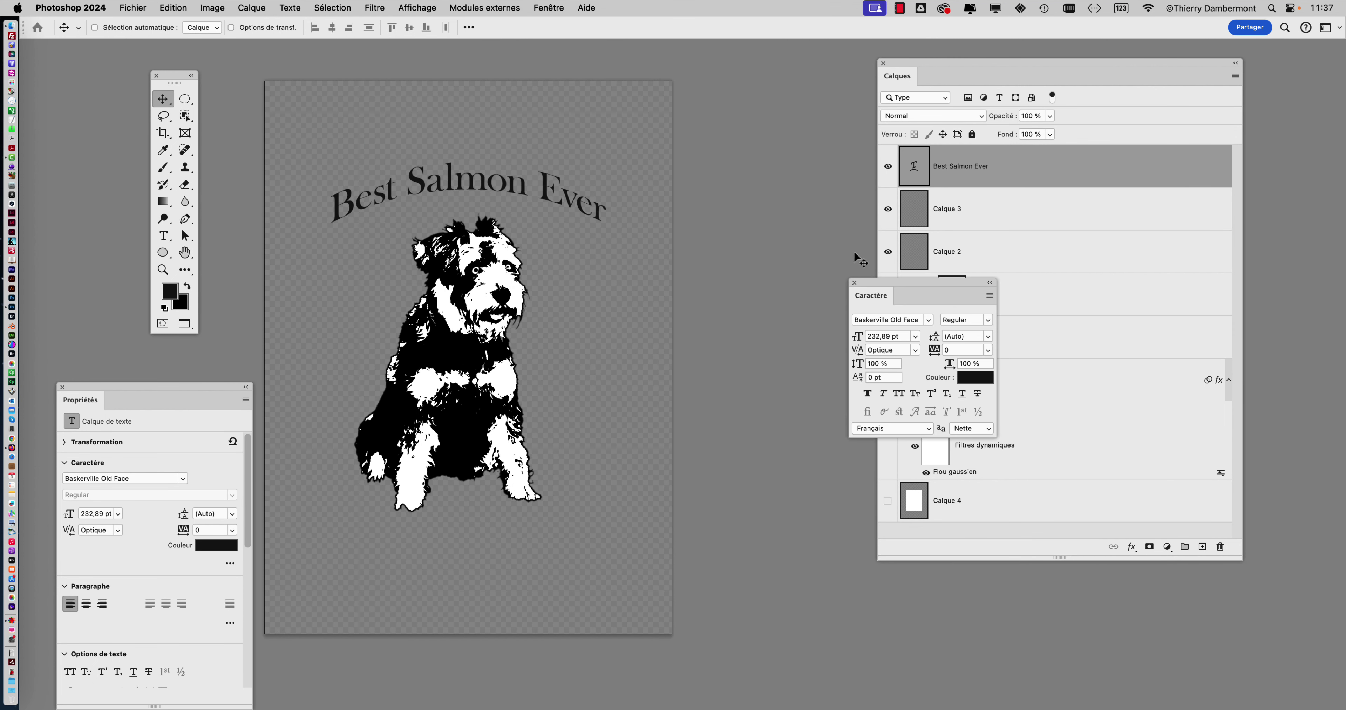
left_click_drag(875, 282, 681, 151)
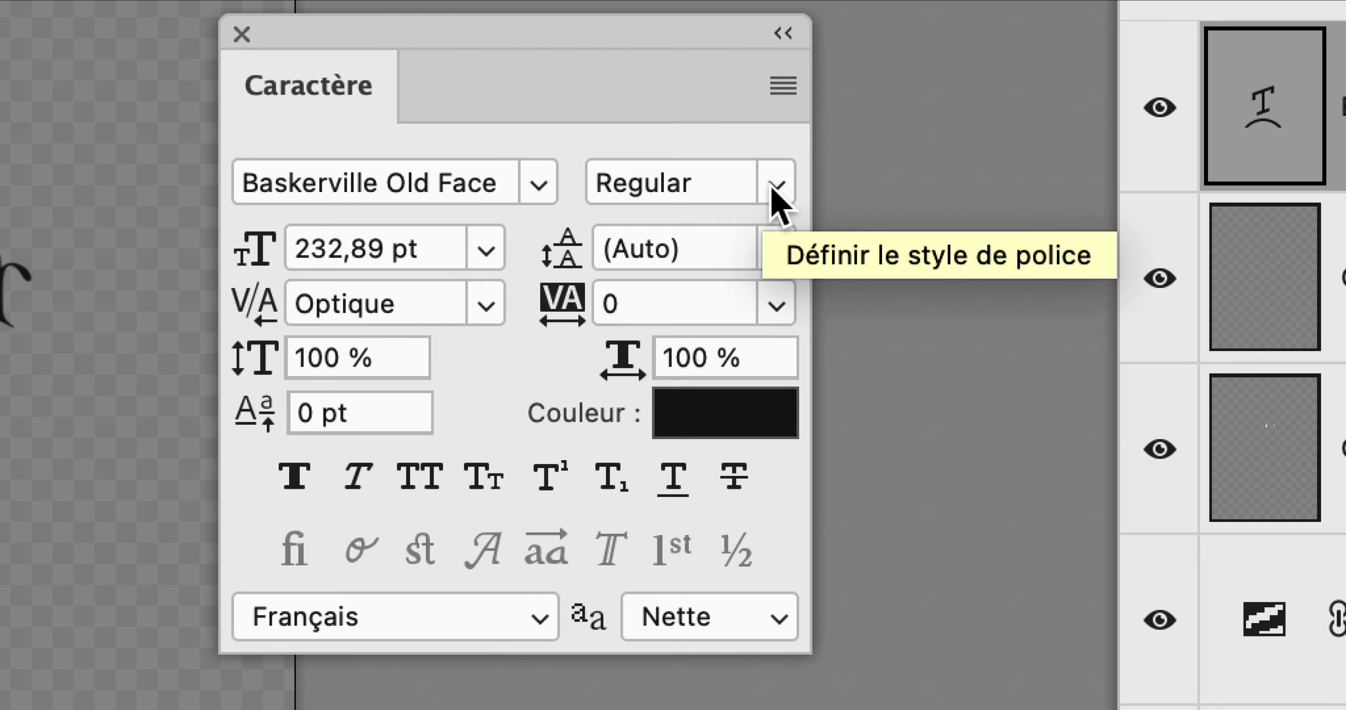
Check which font styles are available for the text's Baskerville Old Face font.
left_click(773, 189)
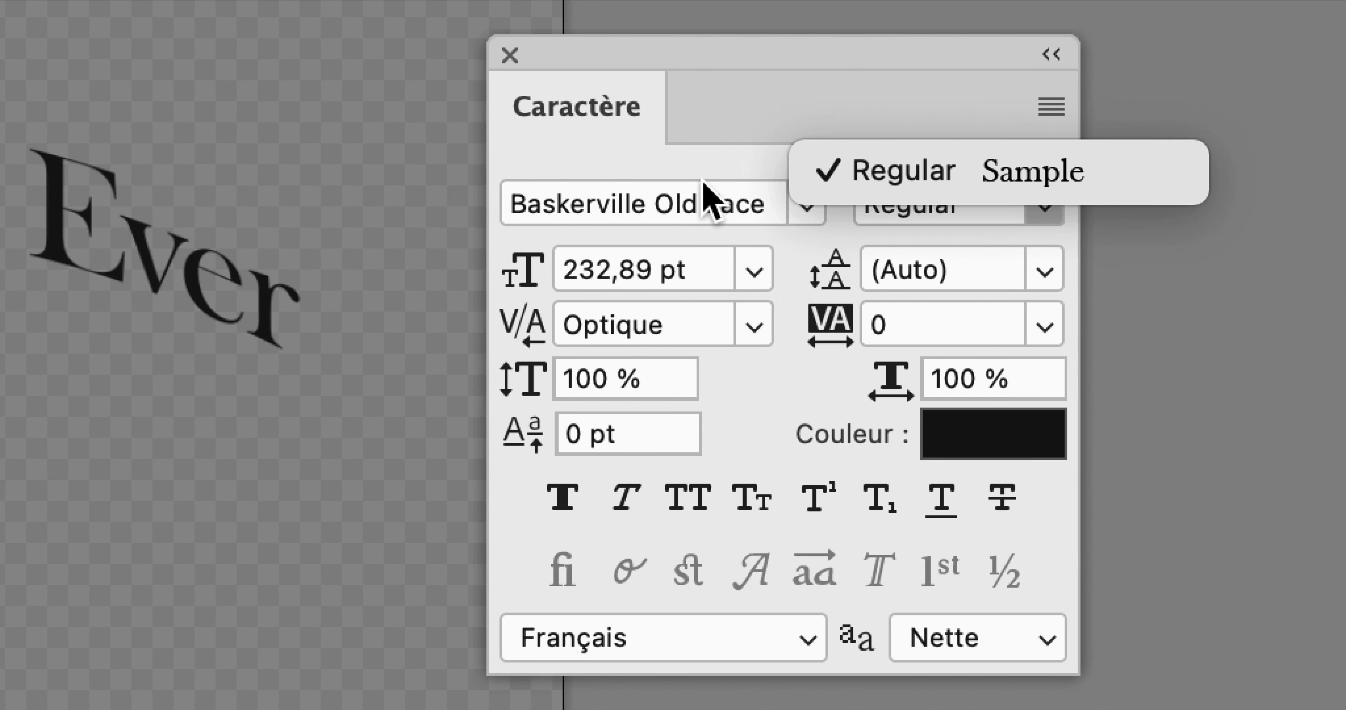
left_click(708, 198)
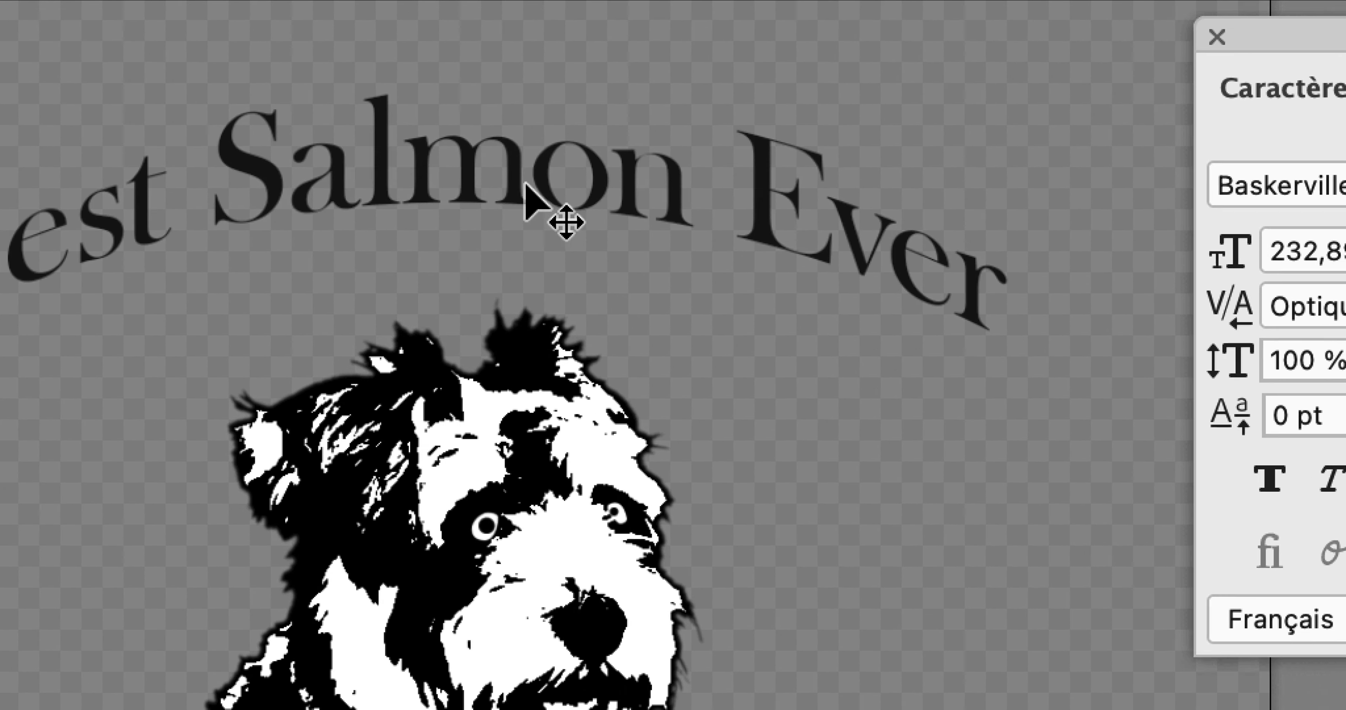
scroll(520, 185, "up", 2)
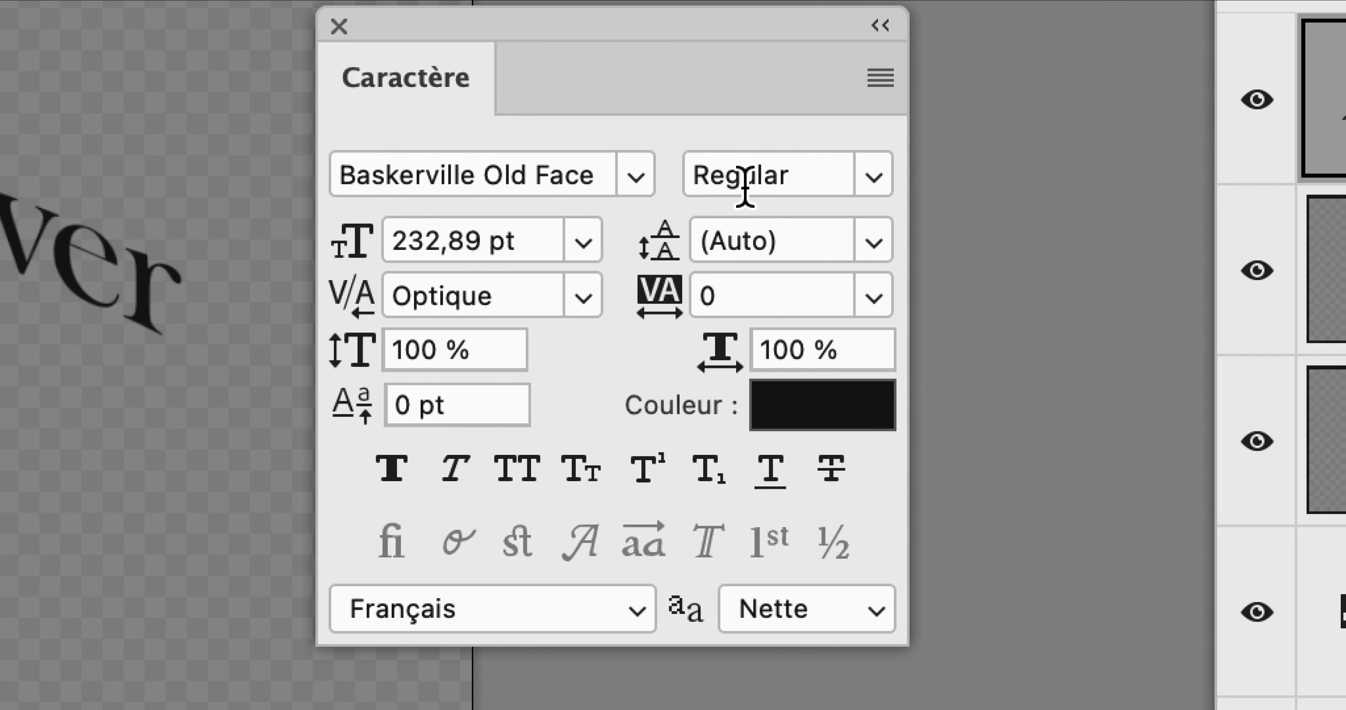
left_click(985, 177)
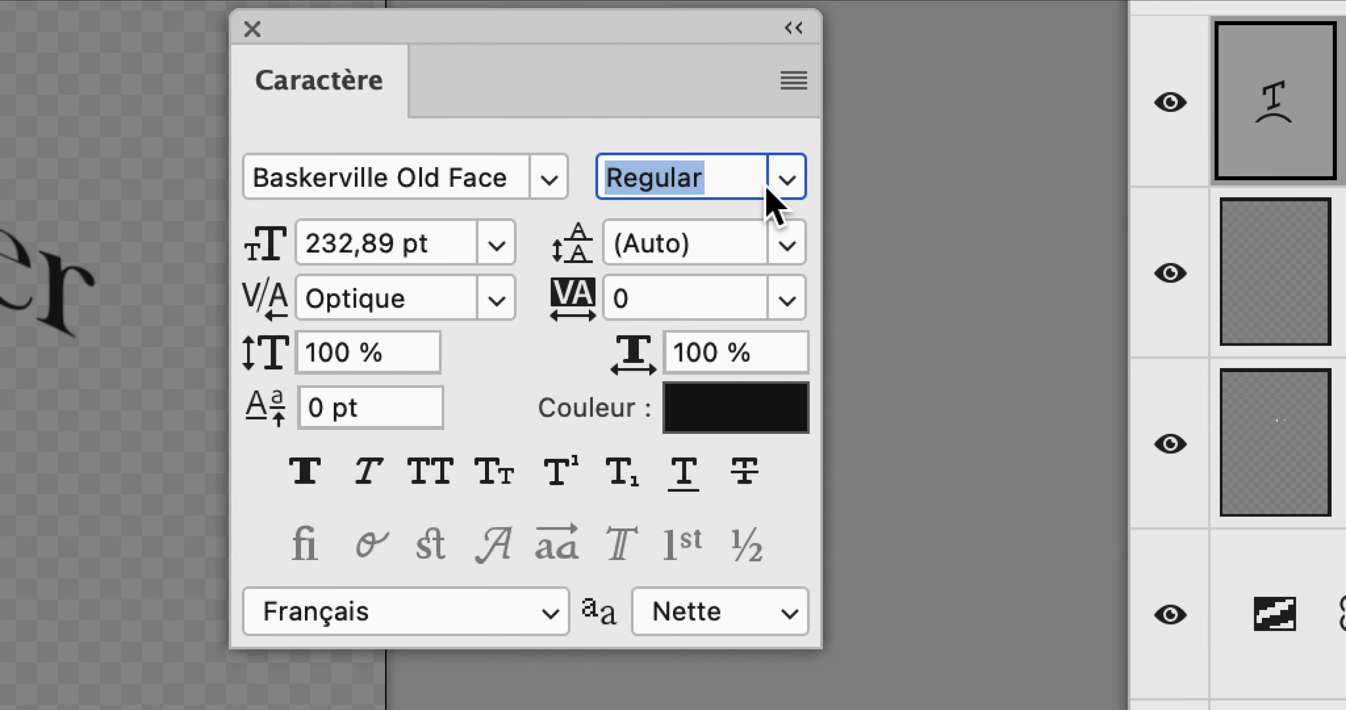
left_click(922, 186)
Change the "Best Salmon Ever" title's font to Bernard MT Condensed Regular.
left_click(596, 182)
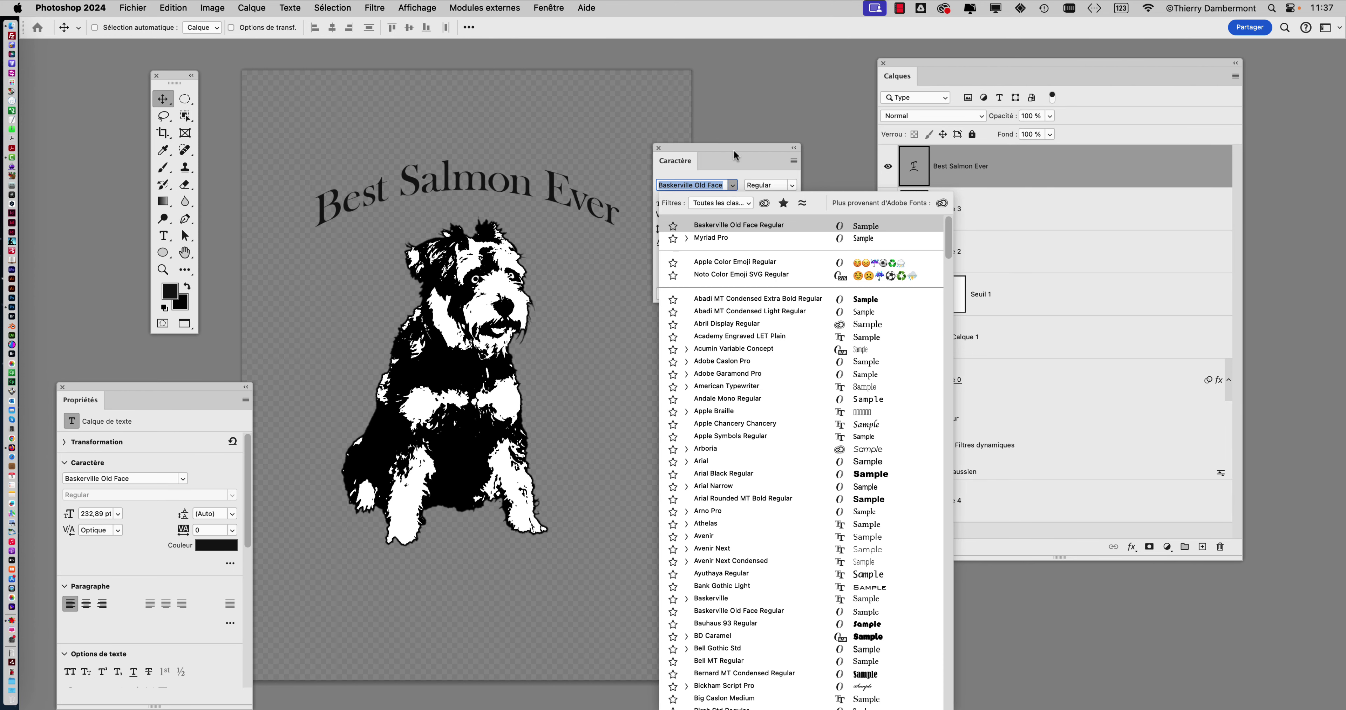
left_click_drag(714, 144, 710, 53)
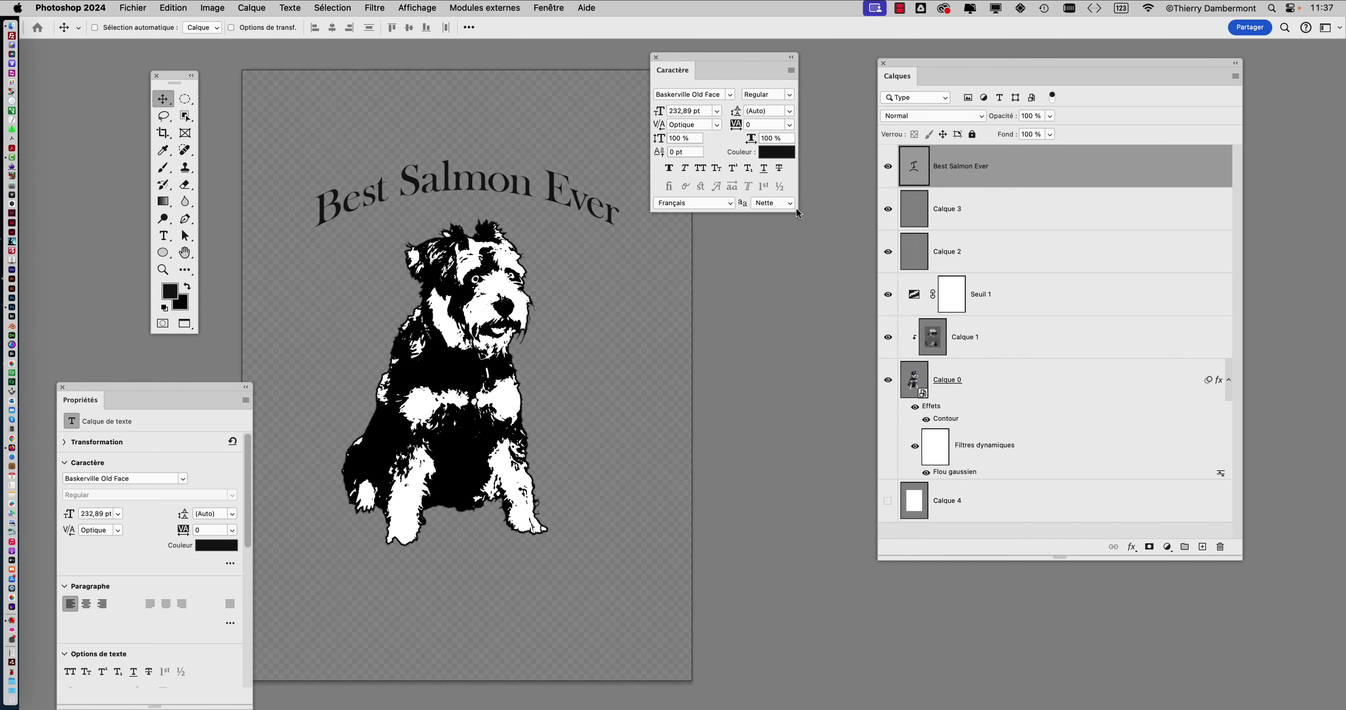
left_click(729, 95)
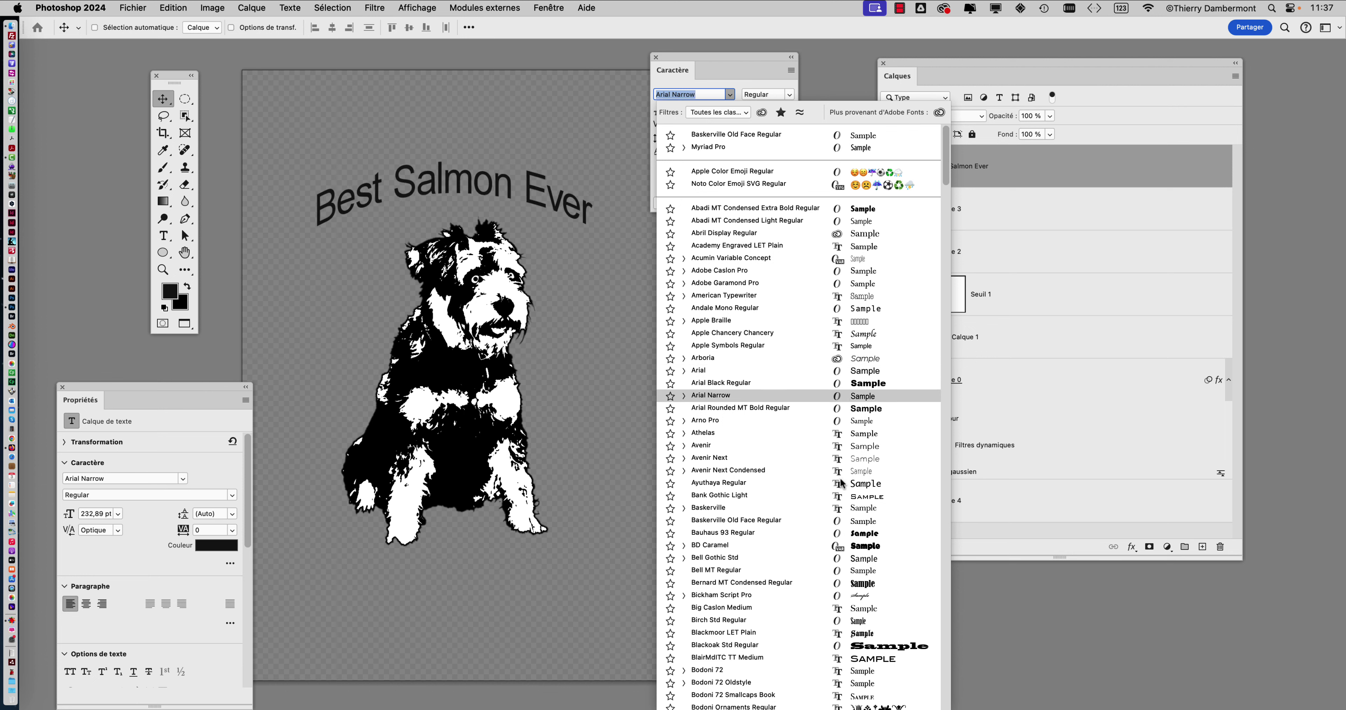
scroll(851, 498, "down", 2)
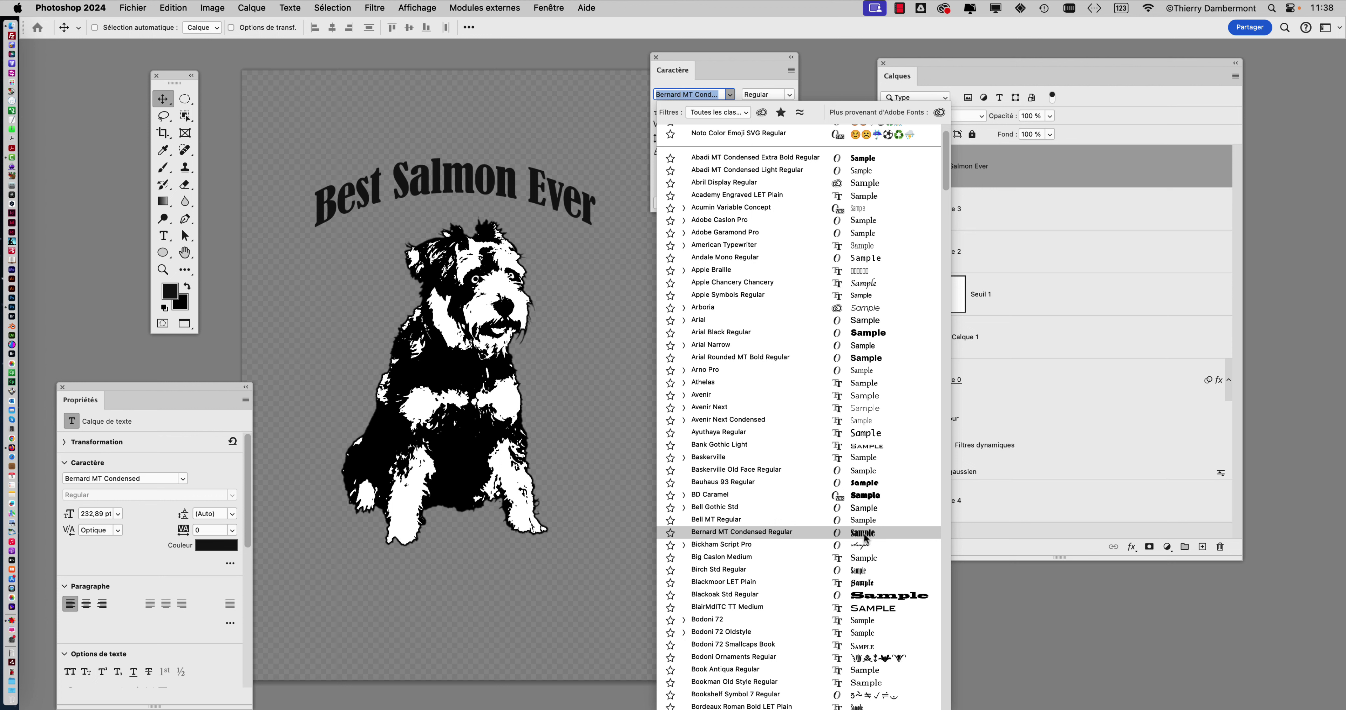
left_click(821, 532)
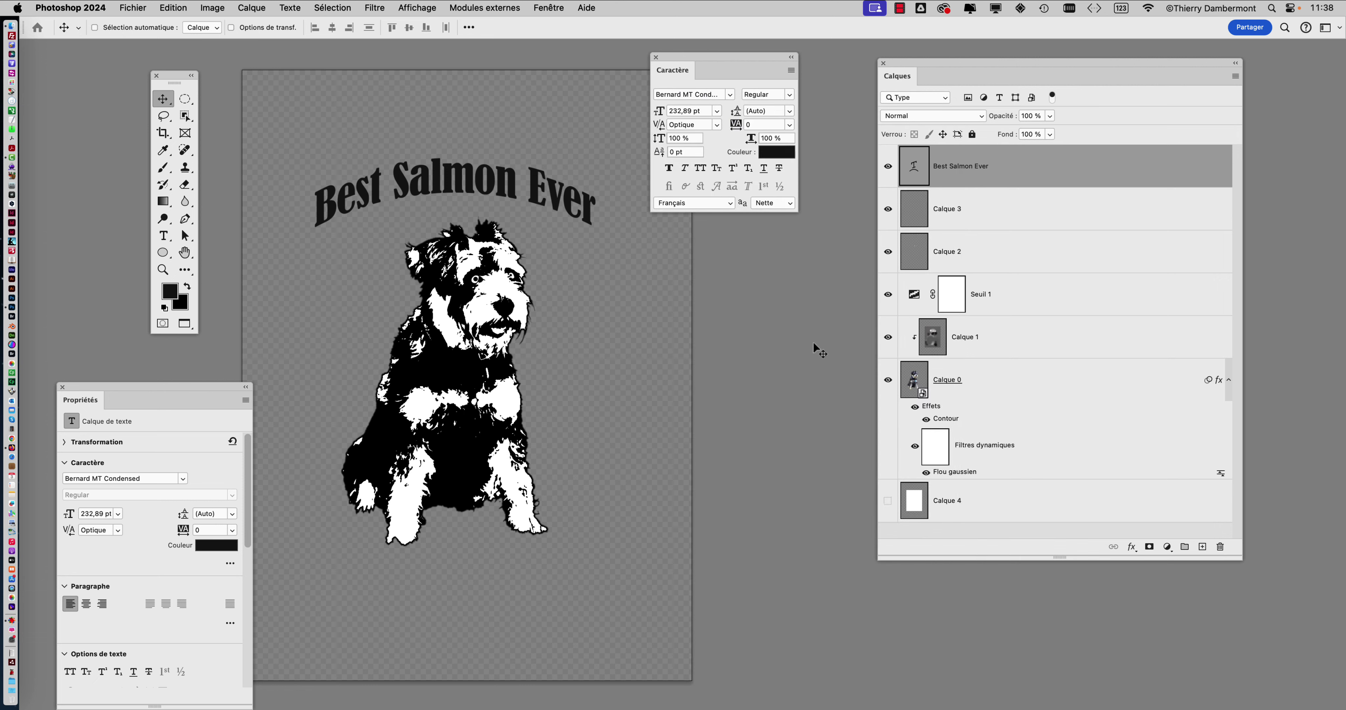
Check which font styles are available for the title's Bernard MT Condensed font.
left_click(788, 99)
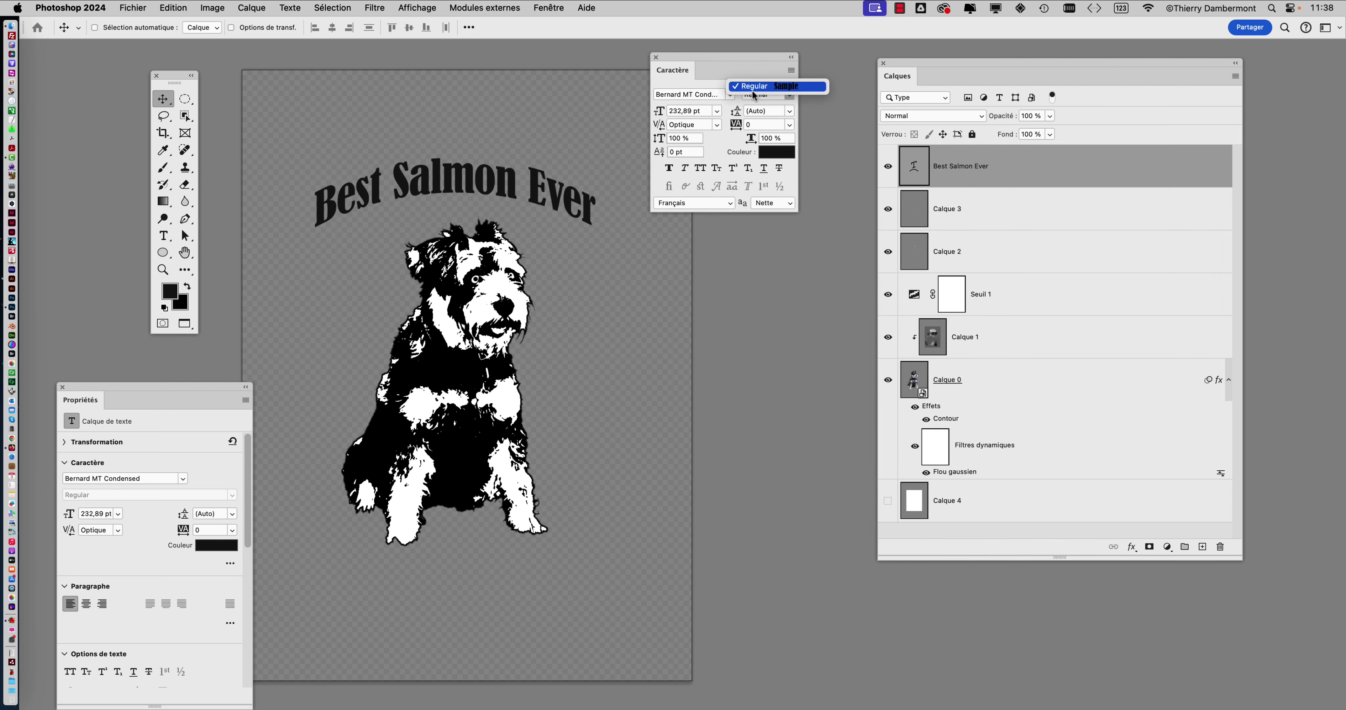
left_click(681, 92)
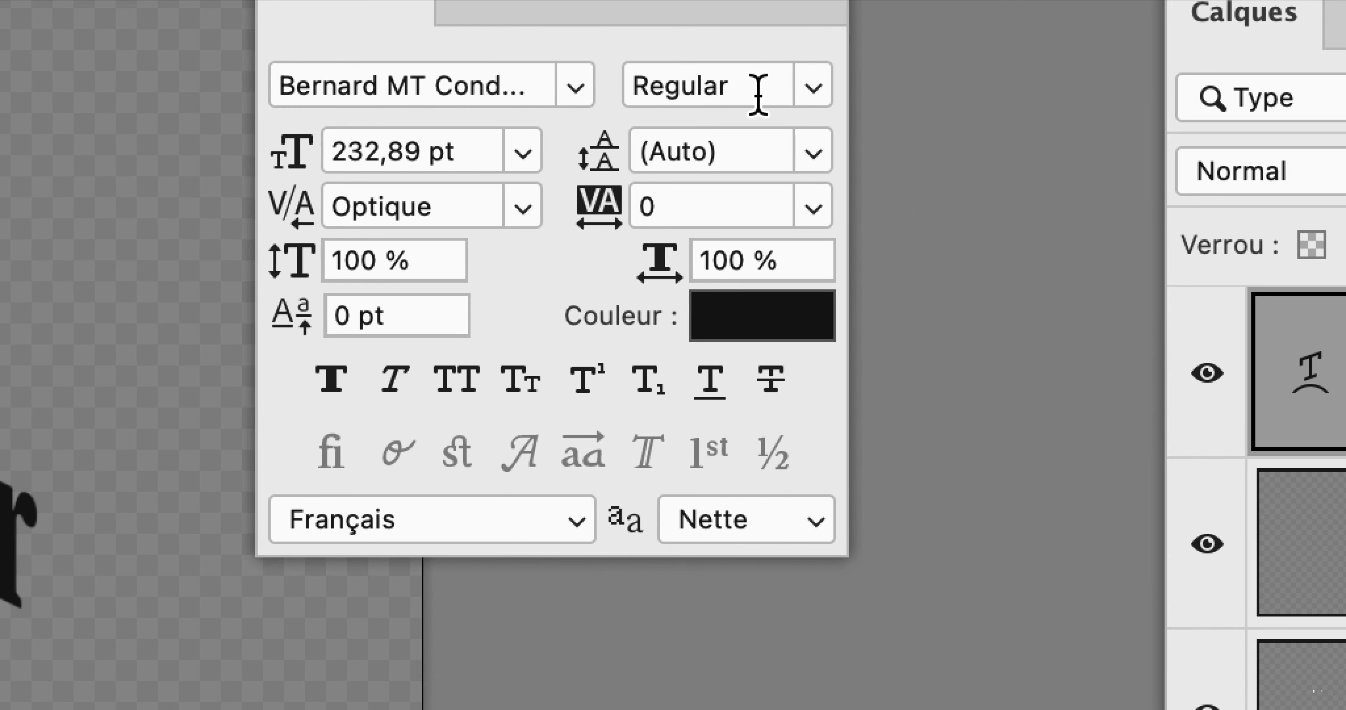
left_click(854, 91)
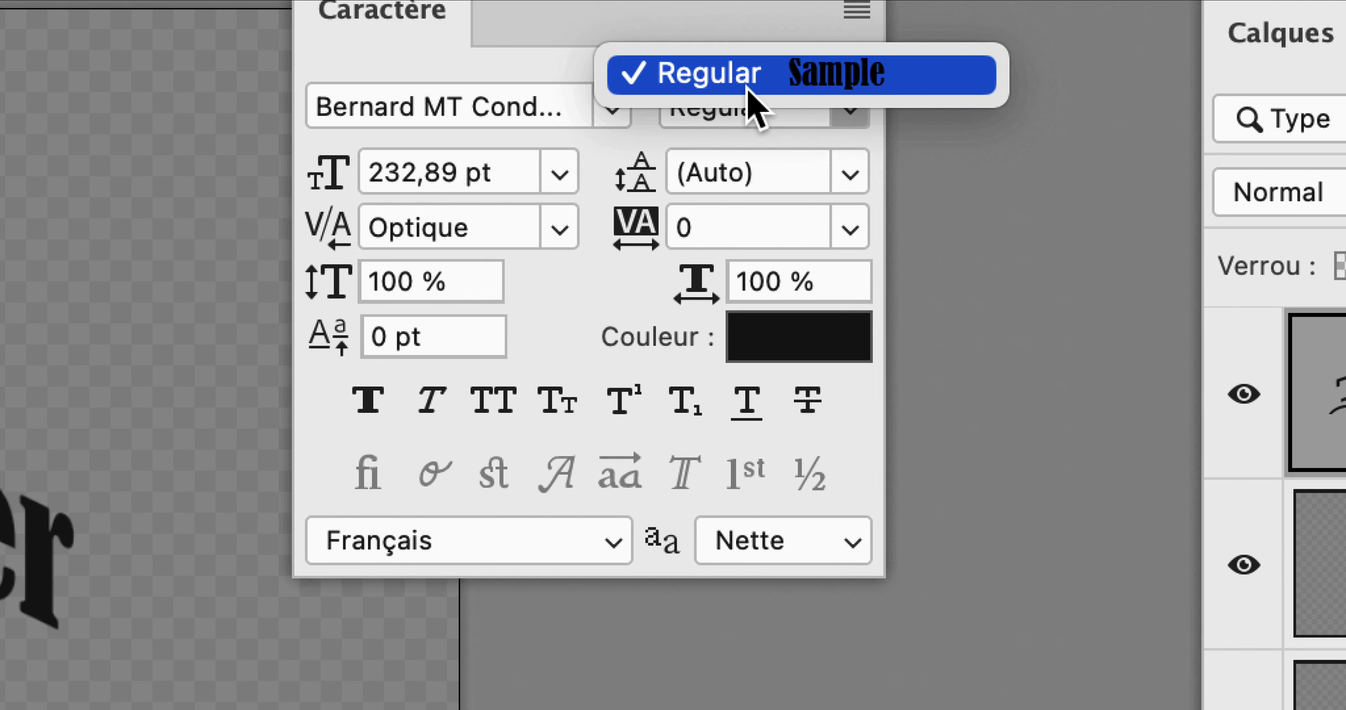
left_click(679, 86)
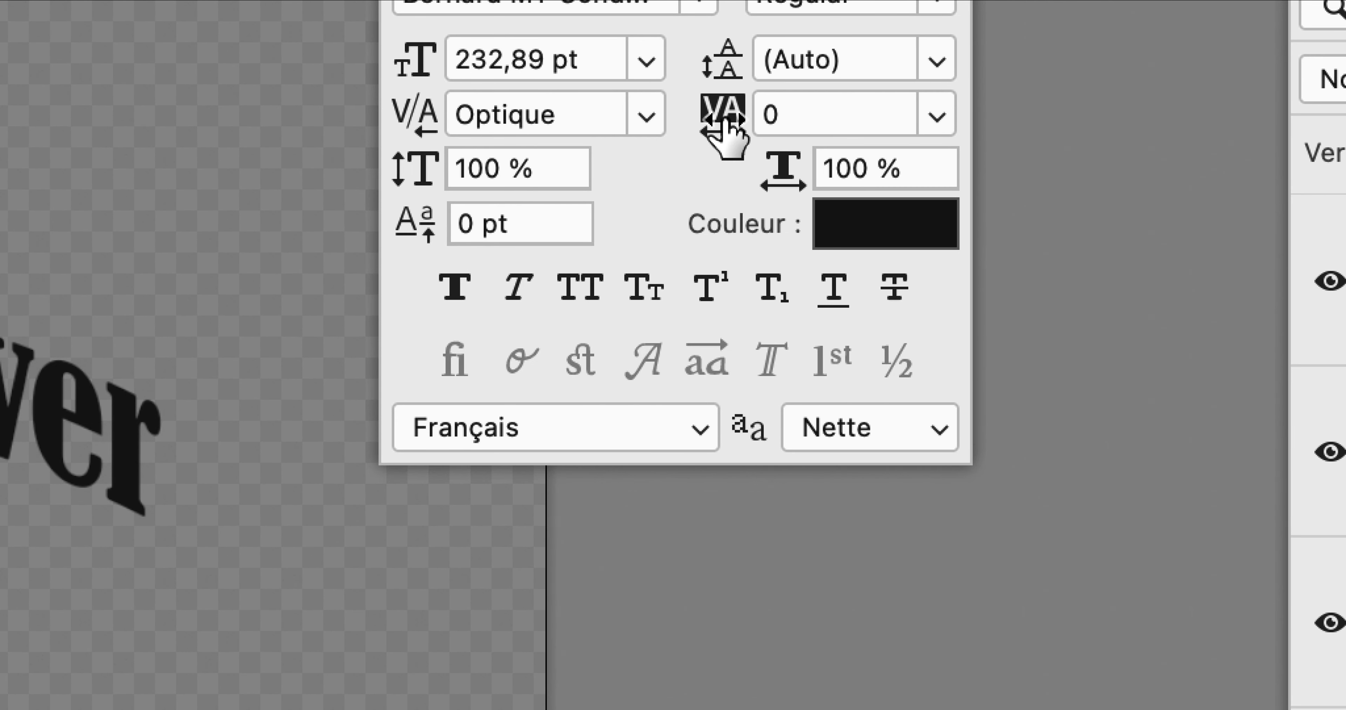
Try tracking values of 400, 140, 40 and 80 on the title to compare the letter spacing.
left_click(728, 122)
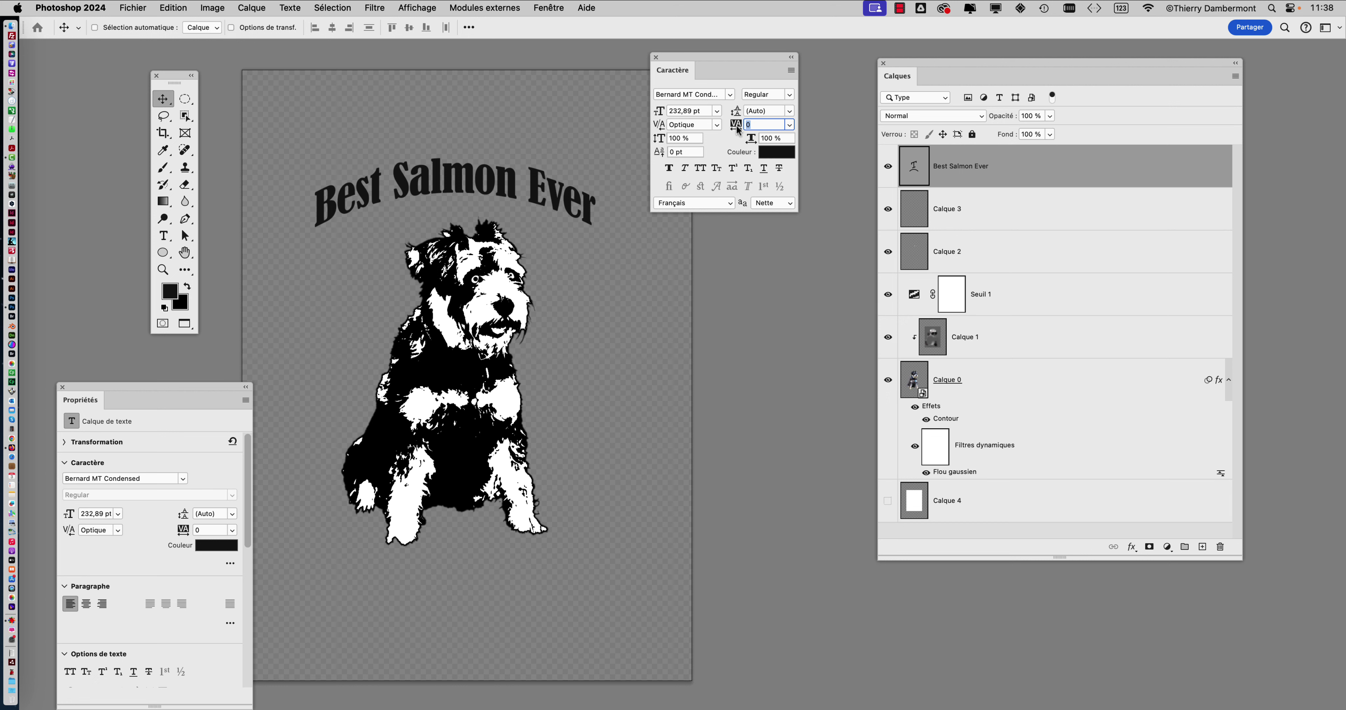
mouse_move(736, 129)
left_mouse_down()
mouse_move(747, 126)
mouse_move(734, 131)
left_mouse_up()
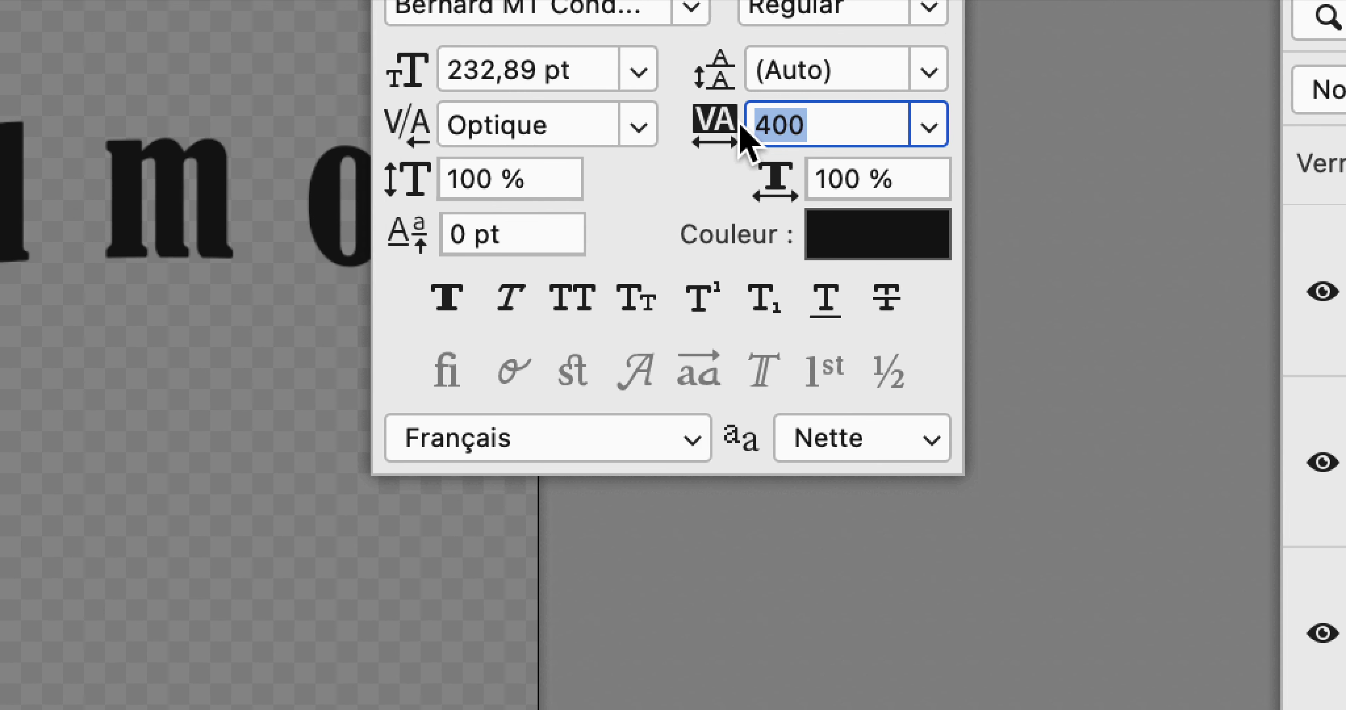
mouse_move(737, 130)
left_mouse_down()
mouse_move(685, 126)
mouse_move(730, 129)
left_mouse_up()
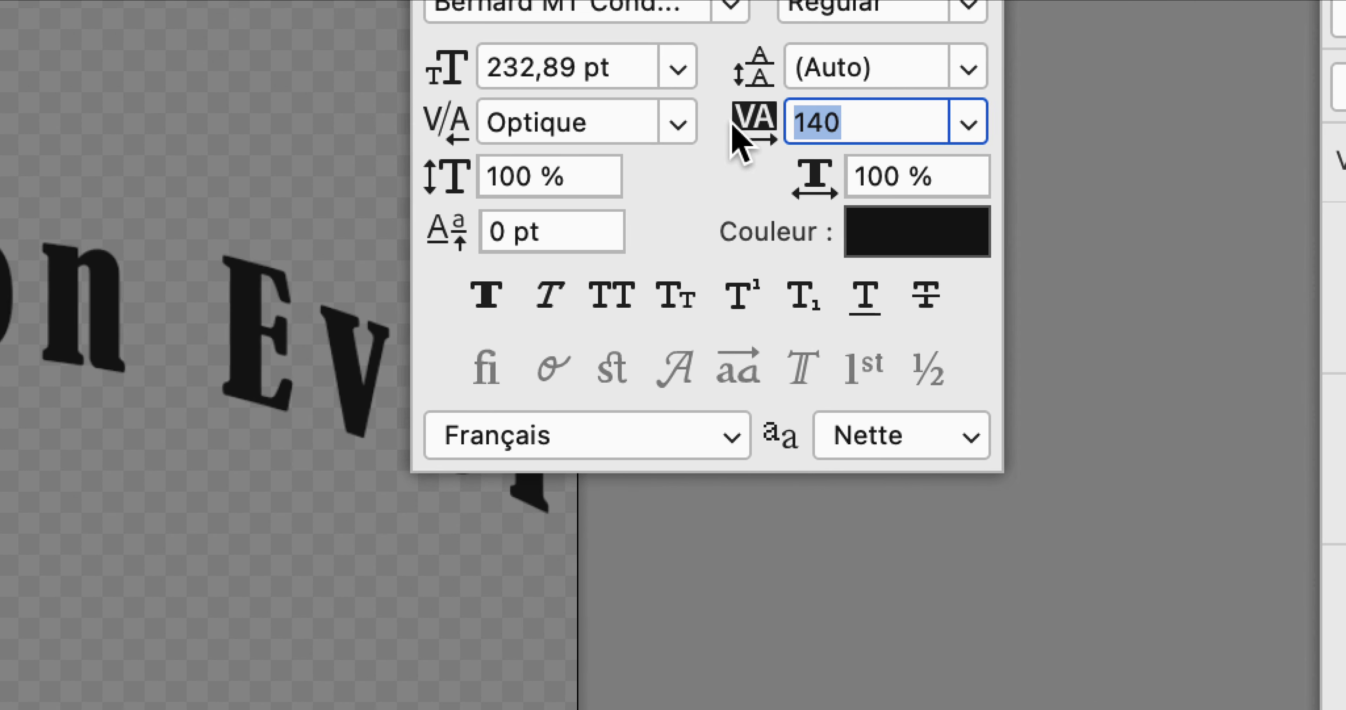
left_click(803, 124)
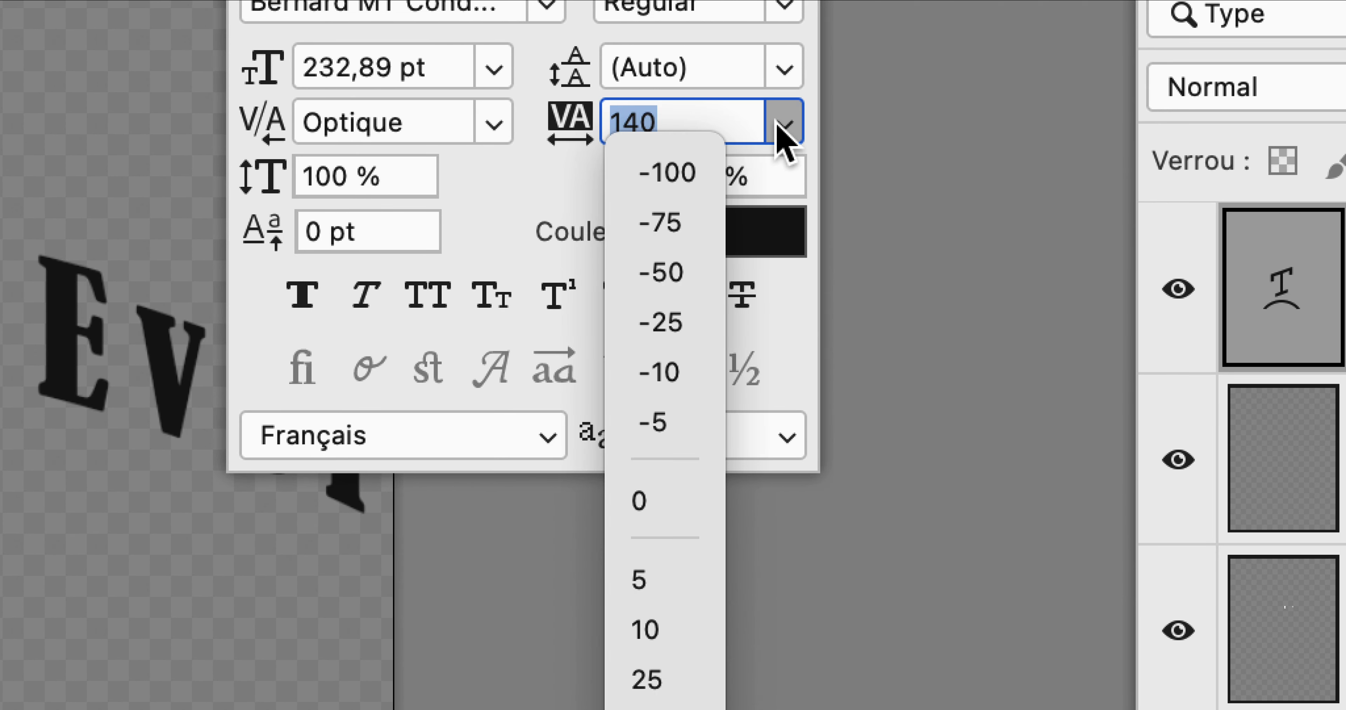
left_click(784, 124)
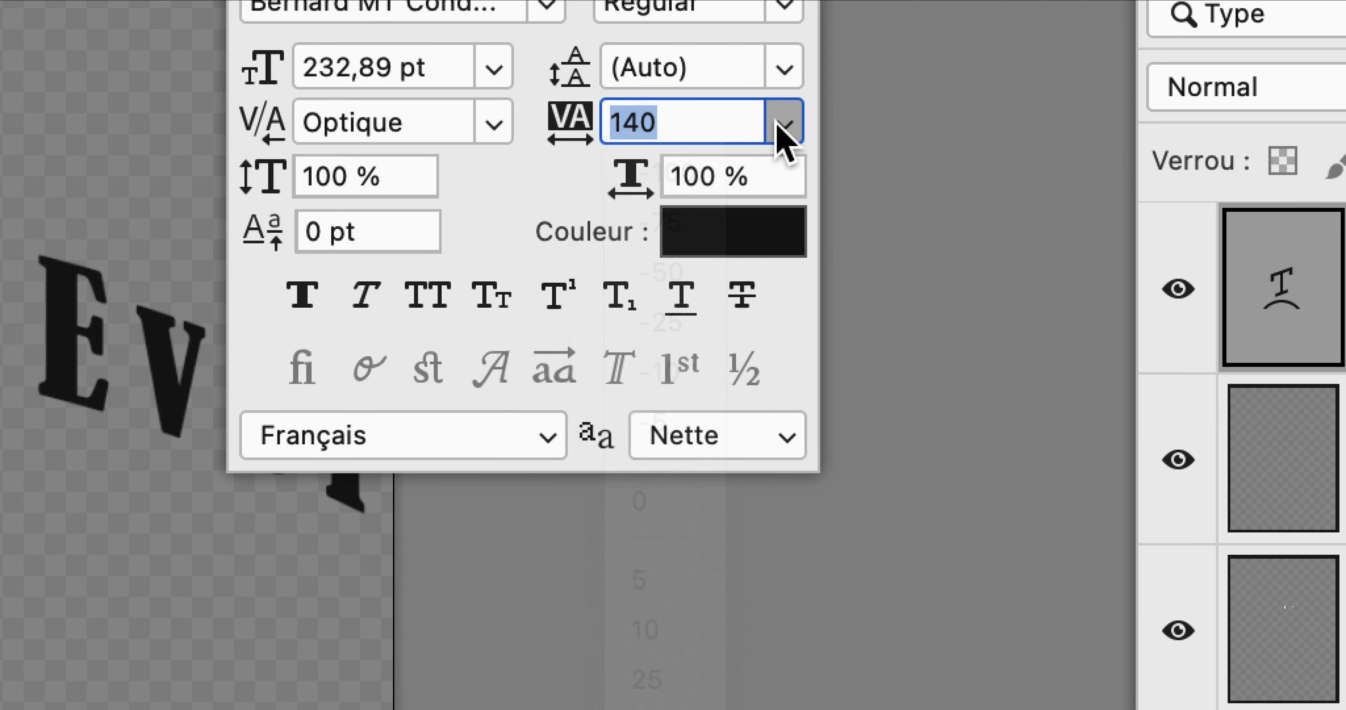
left_click_drag(568, 140, 565, 128)
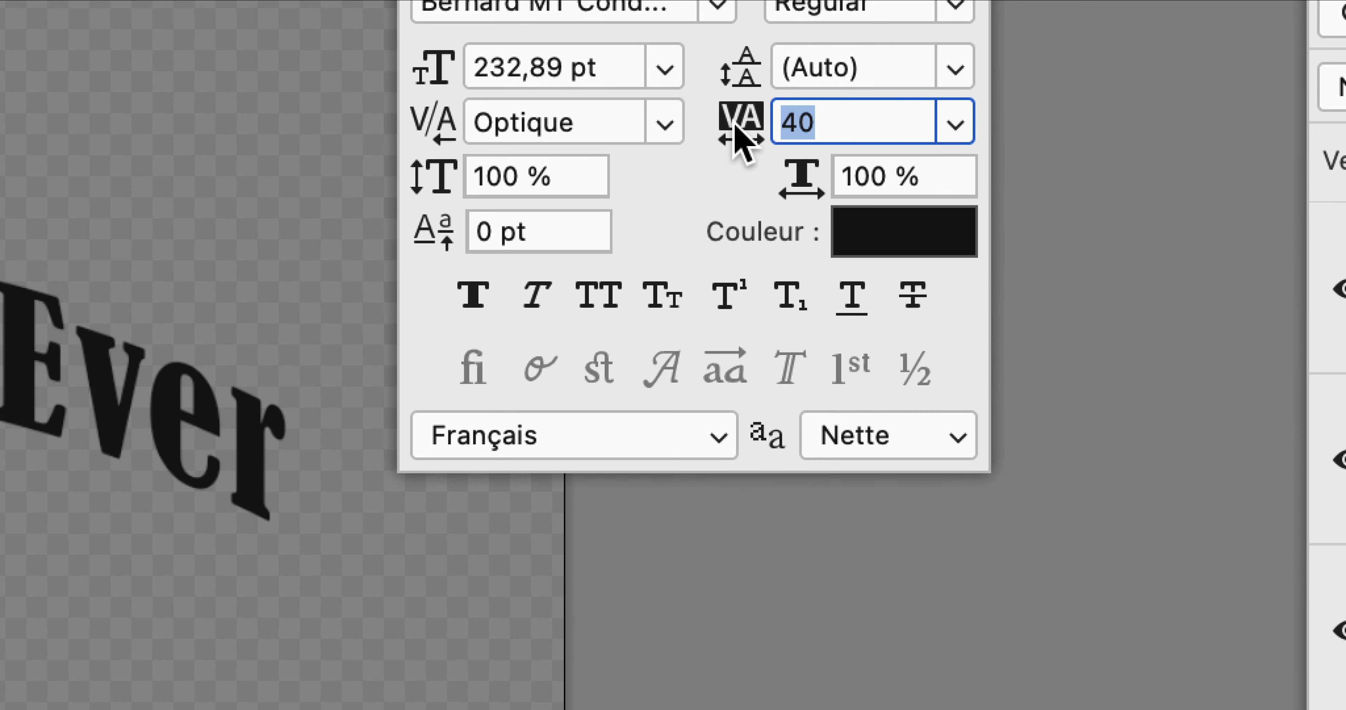
left_click_drag(738, 130, 741, 131)
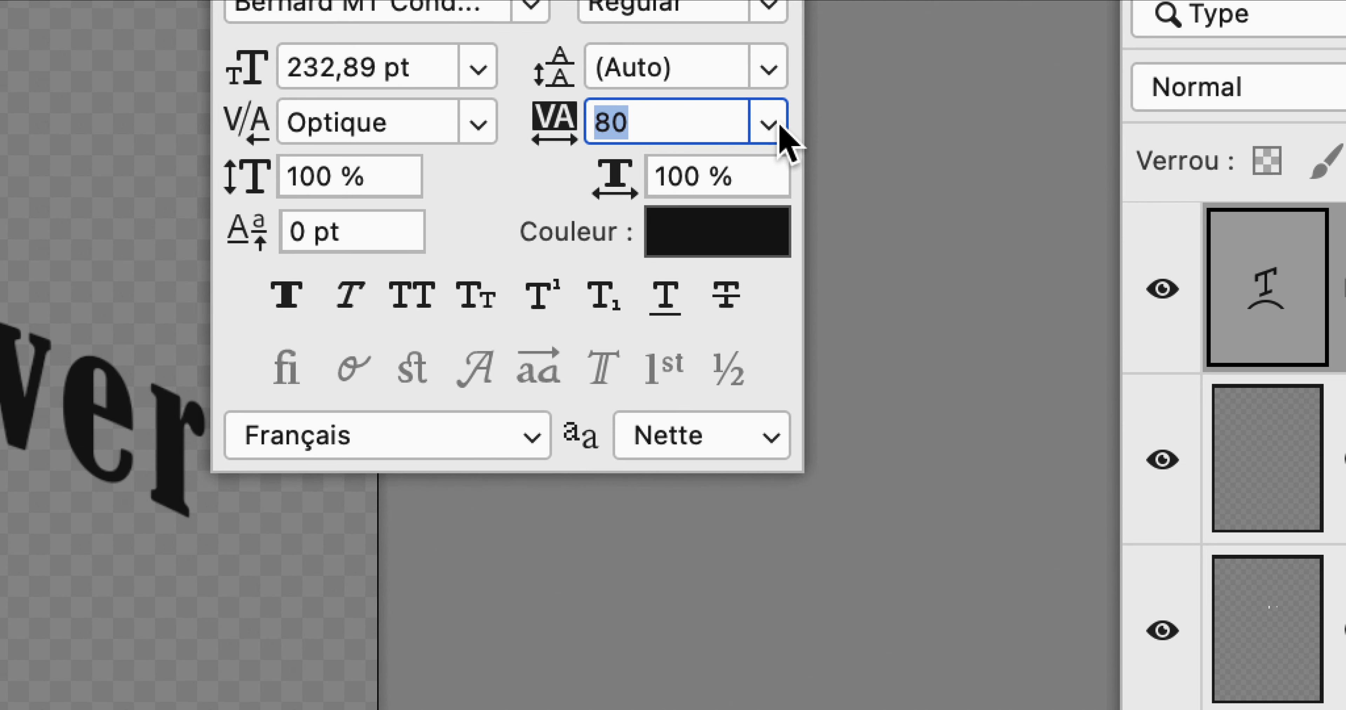
Set the title's tracking to 100.
left_click(804, 129)
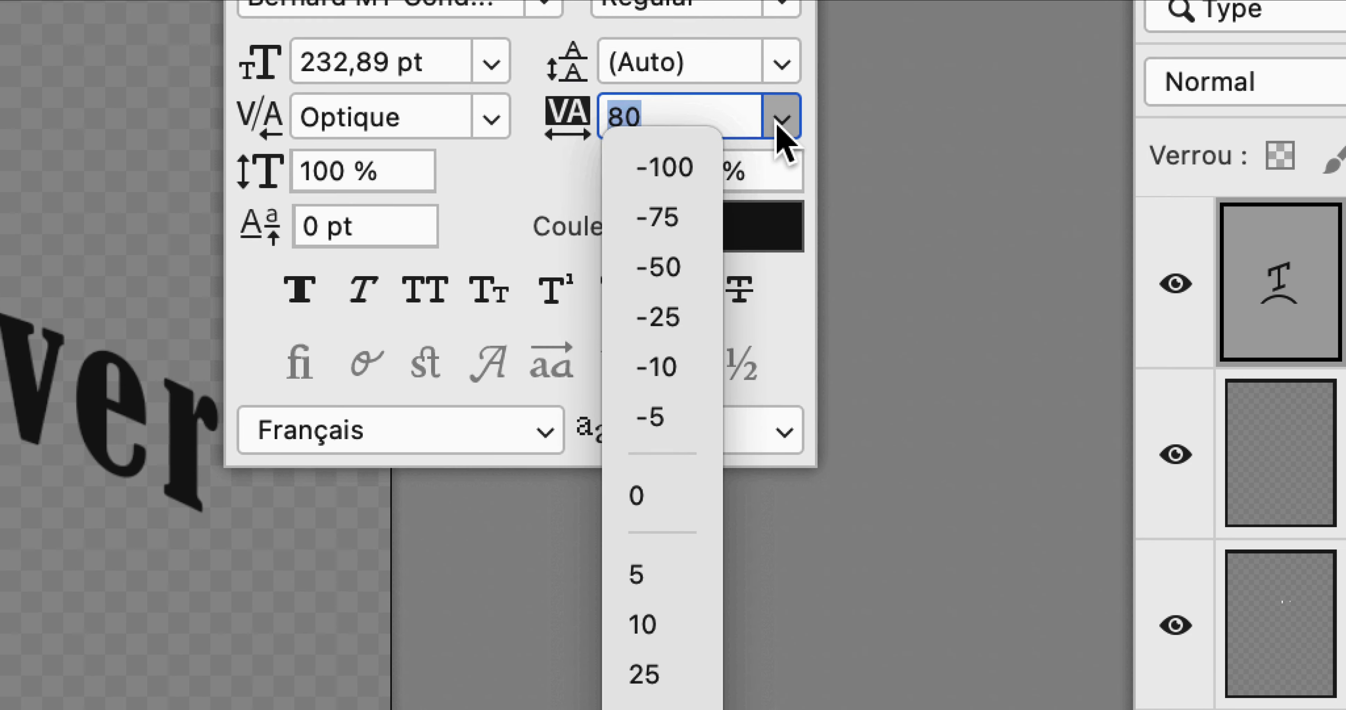
left_click(774, 55)
left_click_drag(562, 57, 553, 62)
left_click_drag(734, 136, 736, 138)
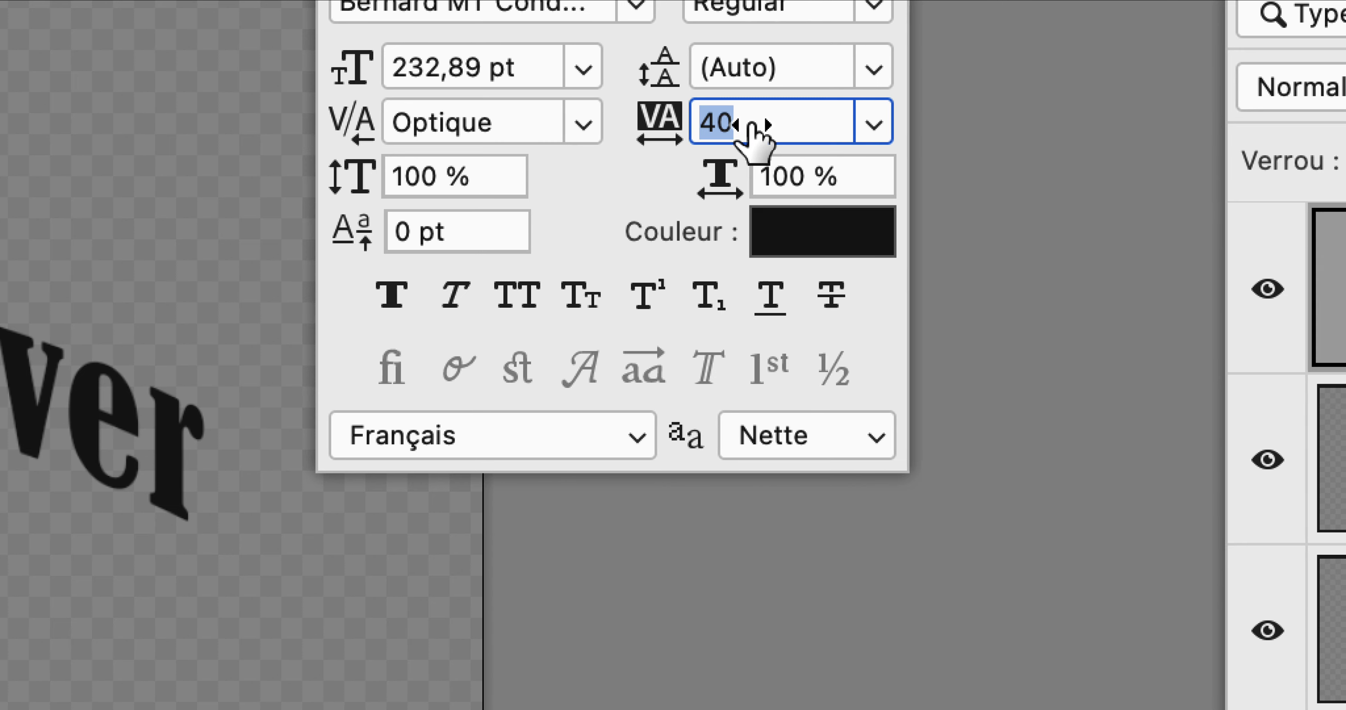
left_click_drag(754, 128, 757, 127)
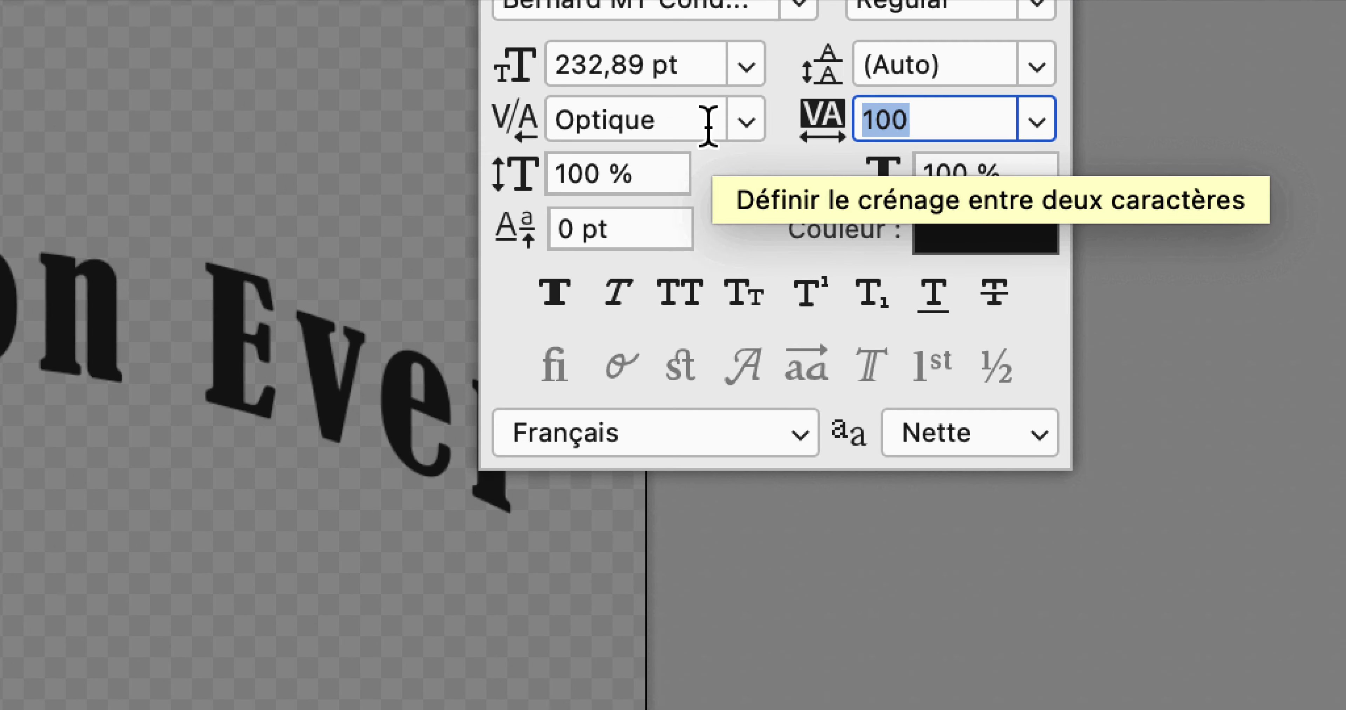
Try Métrique kerning on the title and restore it to Optique.
left_click(818, 116)
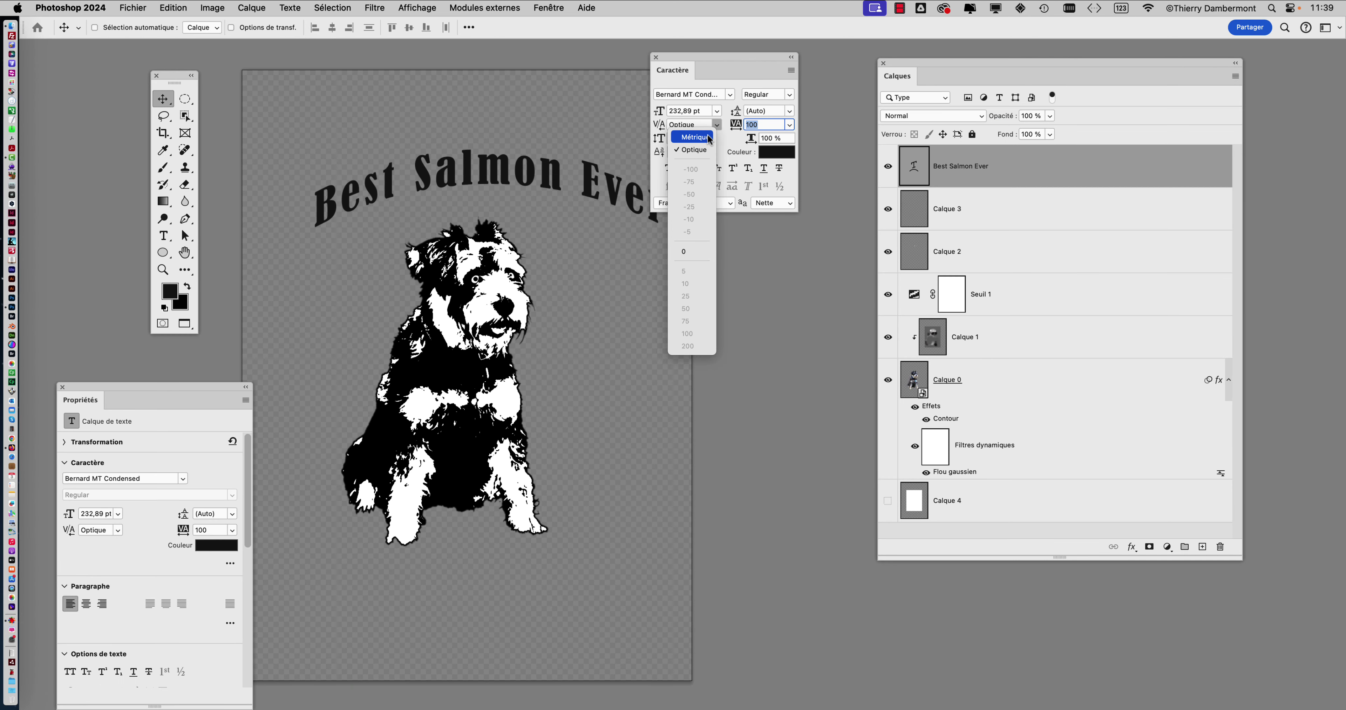
left_click(695, 136)
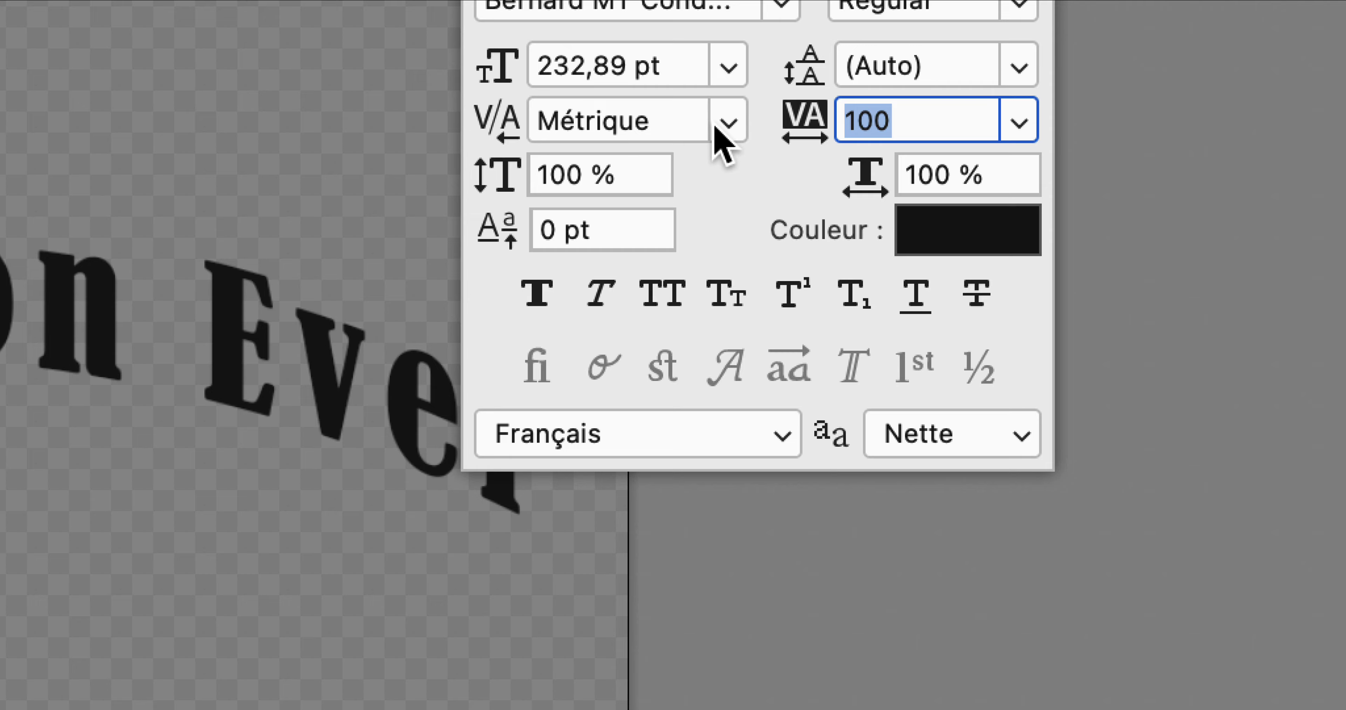
left_click(726, 123)
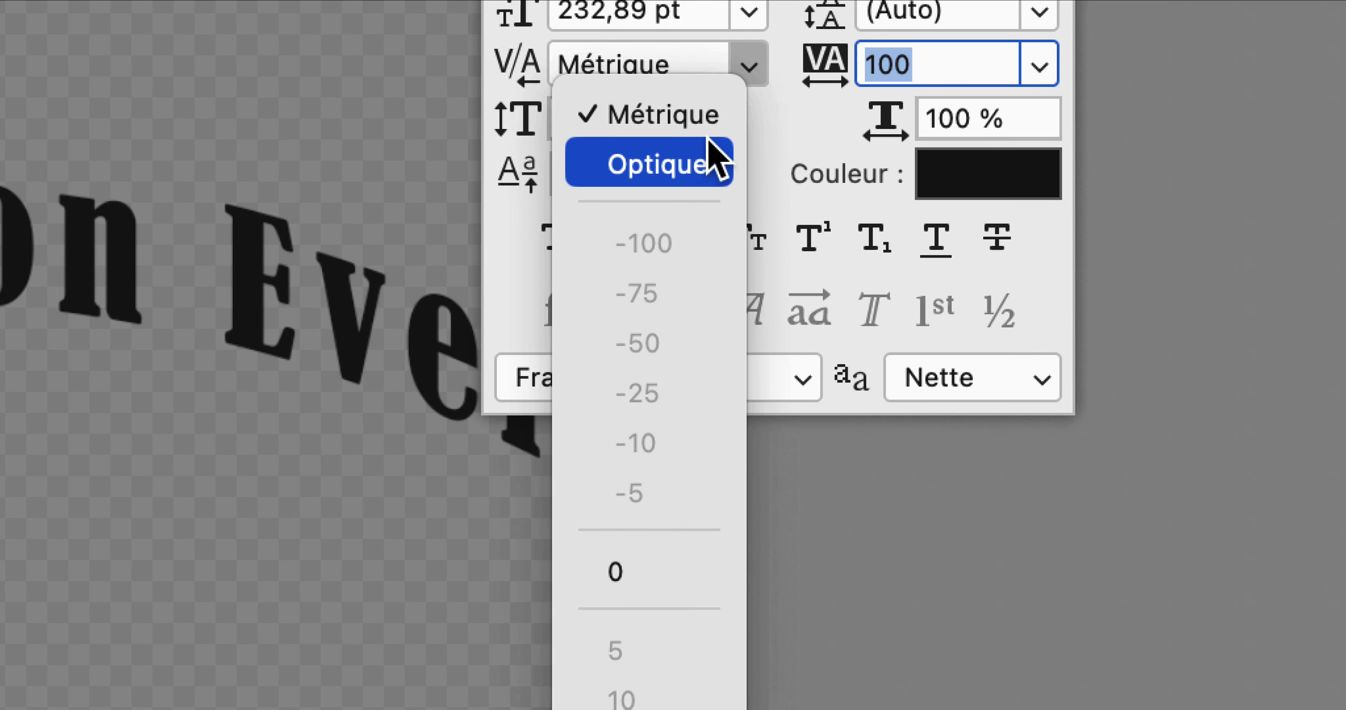
left_click(706, 148)
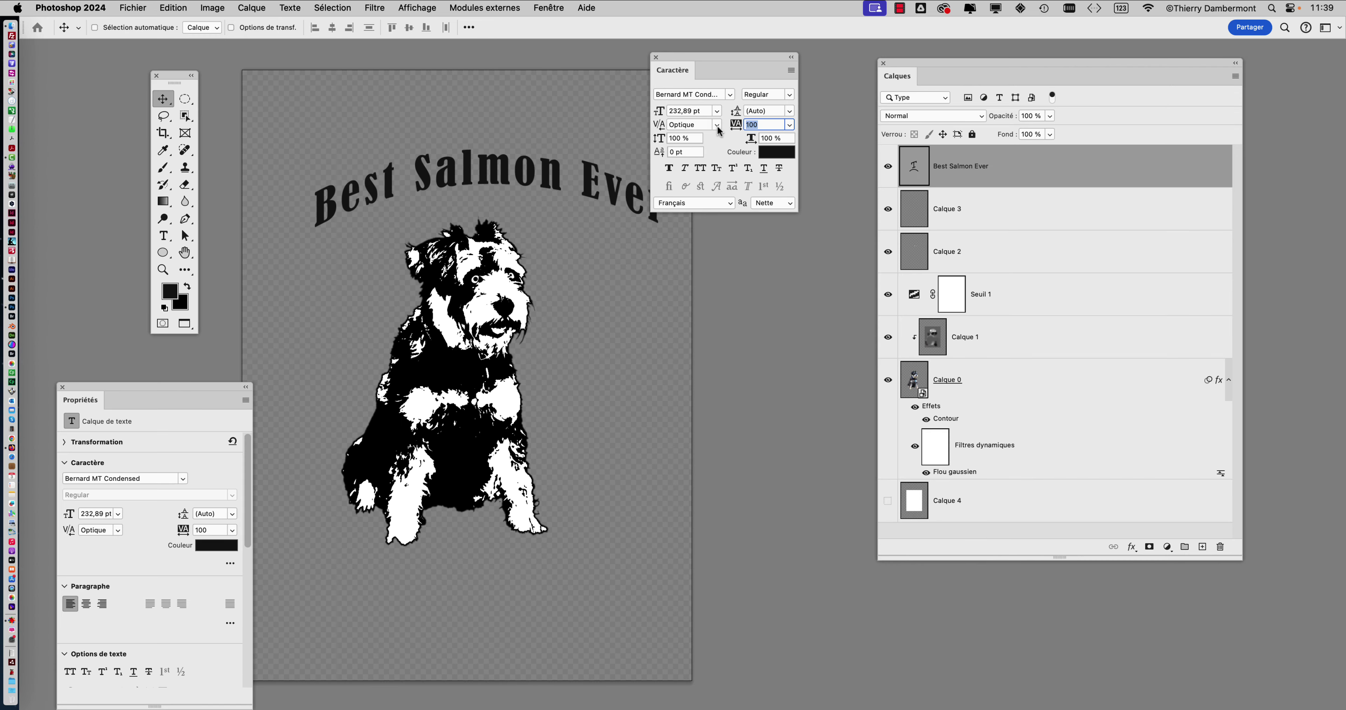
Move the Character settings clear of the artwork and reposition the arched title centrally above the dog's head.
mouse_move(495, 189)
left_mouse_down()
mouse_move(457, 156)
mouse_move(494, 159)
mouse_move(489, 172)
left_mouse_up()
left_click_drag(673, 61, 824, 79)
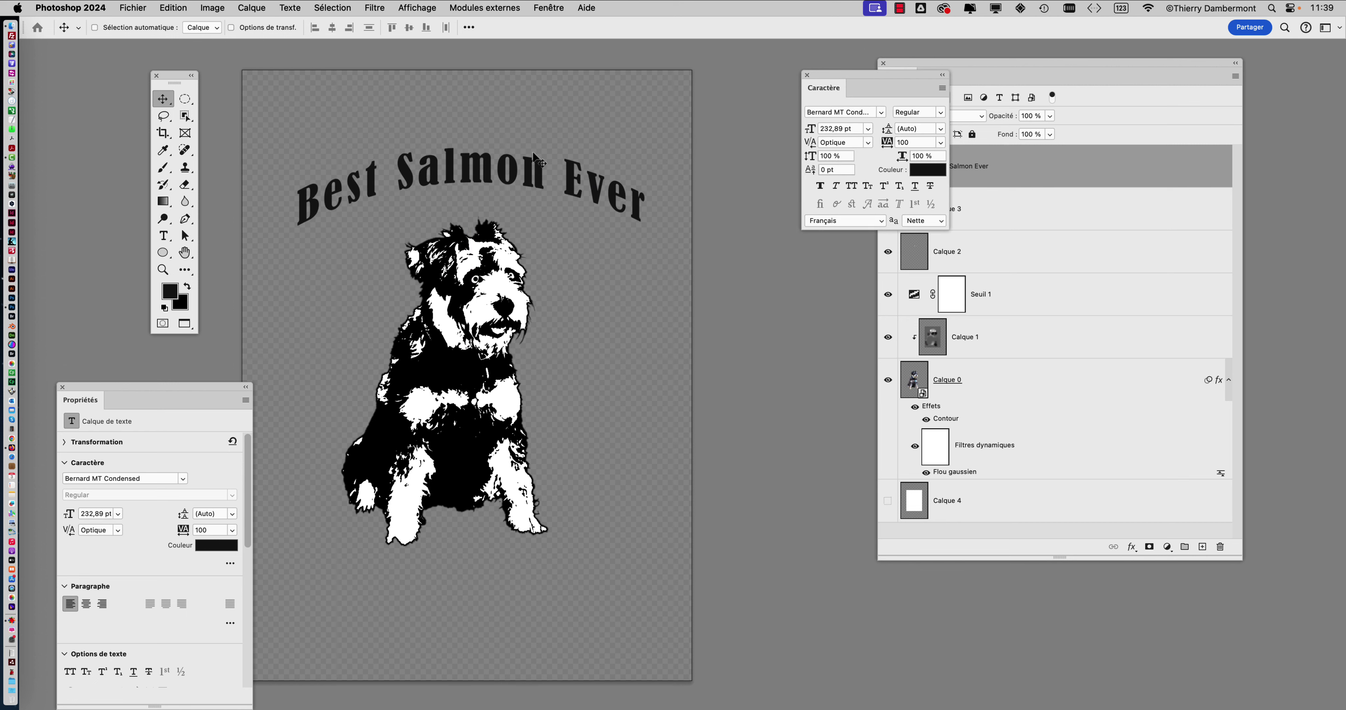
mouse_move(522, 172)
left_mouse_down()
mouse_move(587, 169)
mouse_move(521, 173)
mouse_move(524, 195)
left_mouse_up()
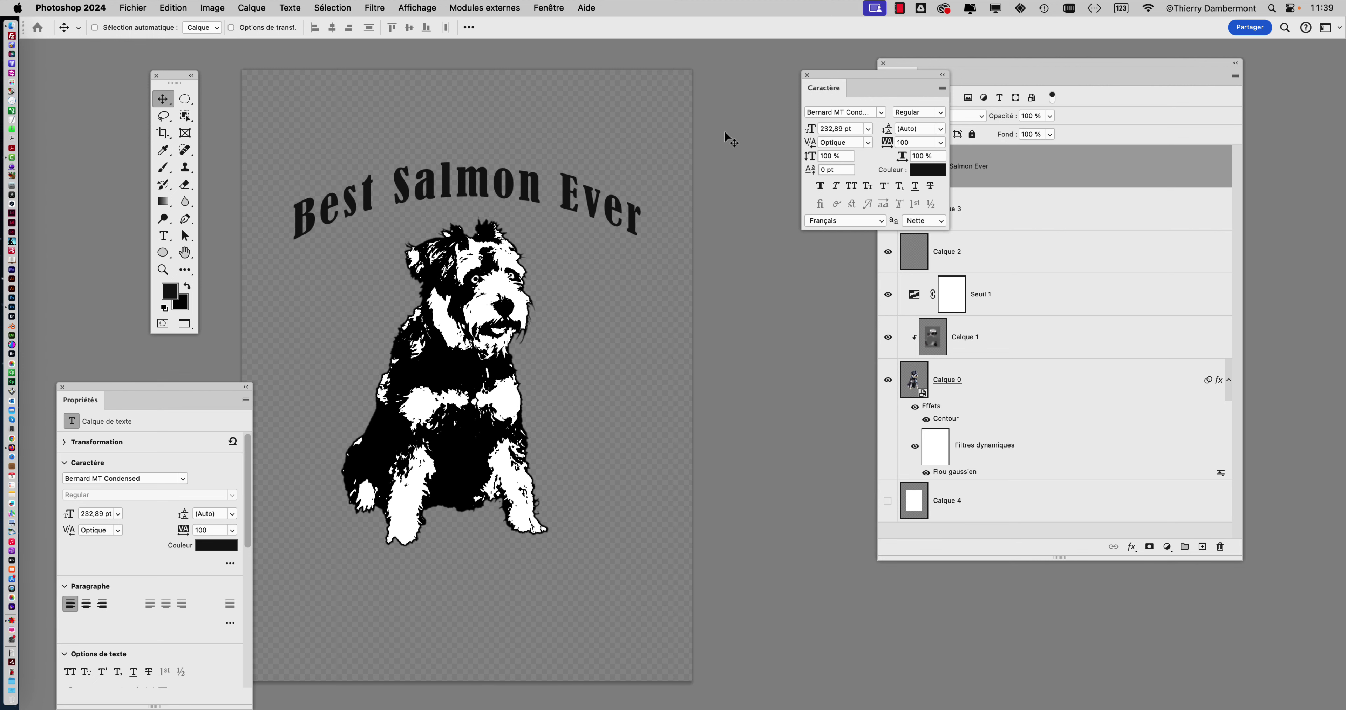
Nudge the title down towards the dog's head and back up to compare its vertical position.
key("Down")
key("Down")
key("Down")
key("Down")
key("Down")
key("Down")
key("Down")
key("Down")
key("Down")
key("Down")
key("Down")
key("Down")
key("Down")
key("Down")
key("Down")
key("Down")
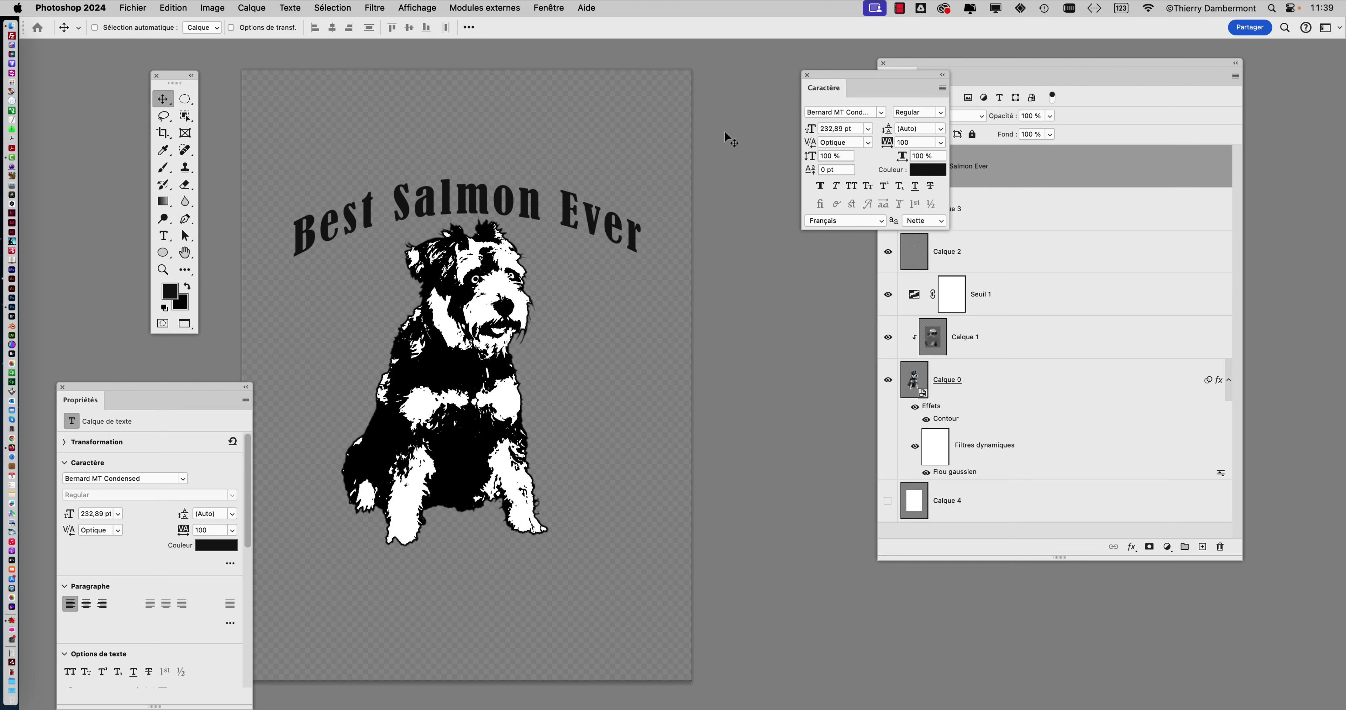
key("Up")
key("Up")
key("Up")
key("Up")
key("Up")
key("Up")
key("Up")
key("Up")
key("Up")
key("Up")
key("Up")
key("Up")
key("Up")
key("Up")
key("Up")
key("Up")
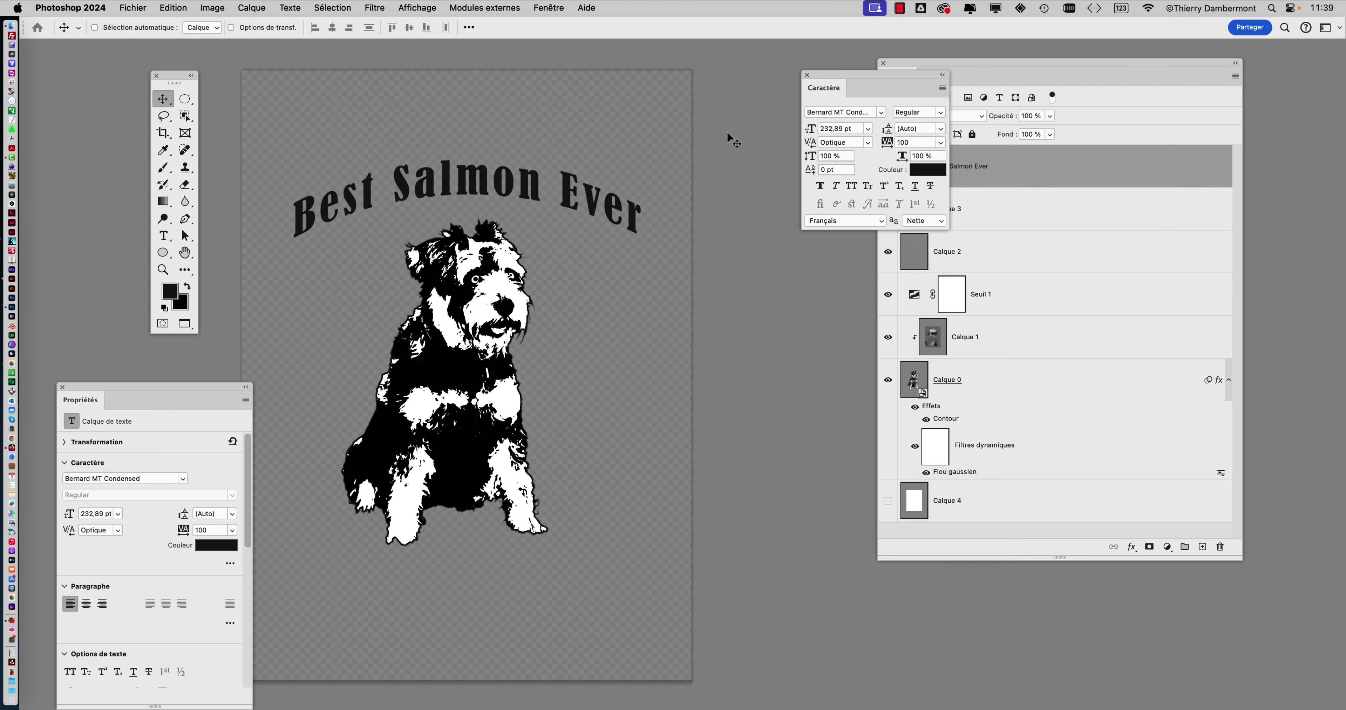
Place the Character settings beside the artwork and enlarge the title's font size to 266 pt.
left_click(868, 130)
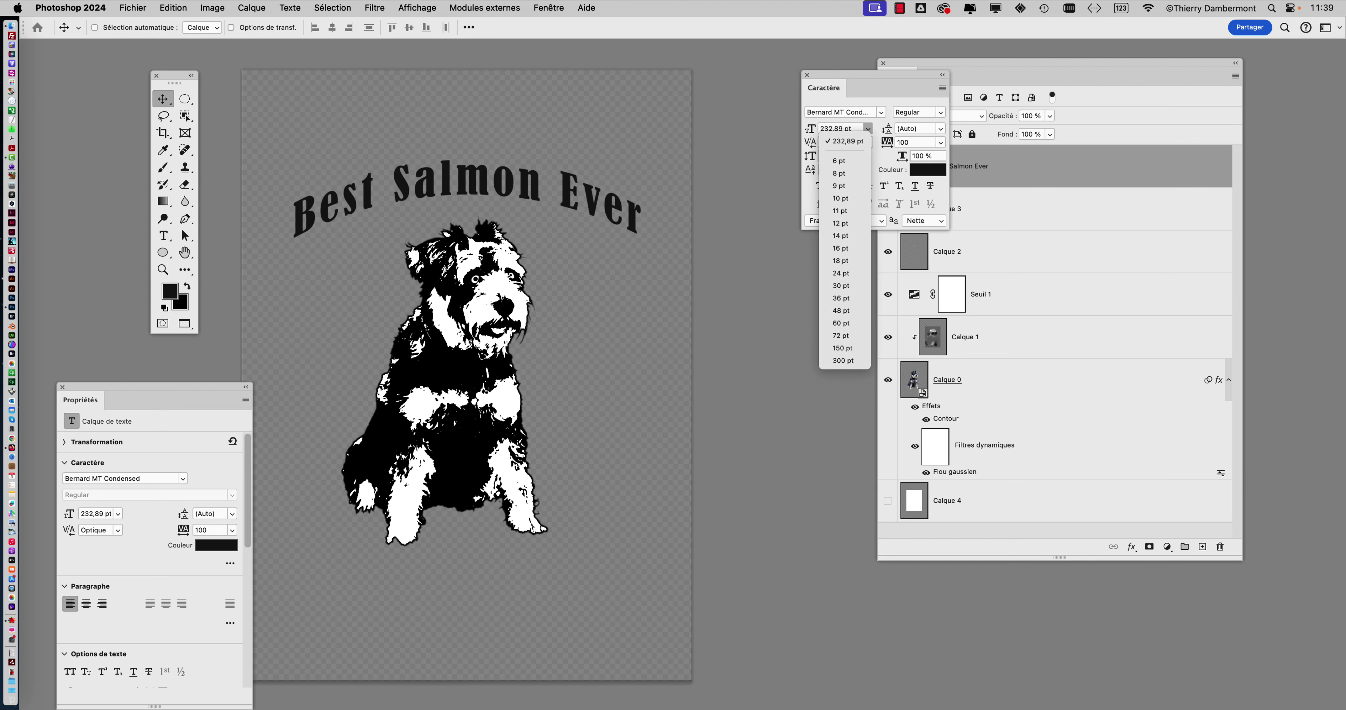
left_click_drag(816, 78, 681, 137)
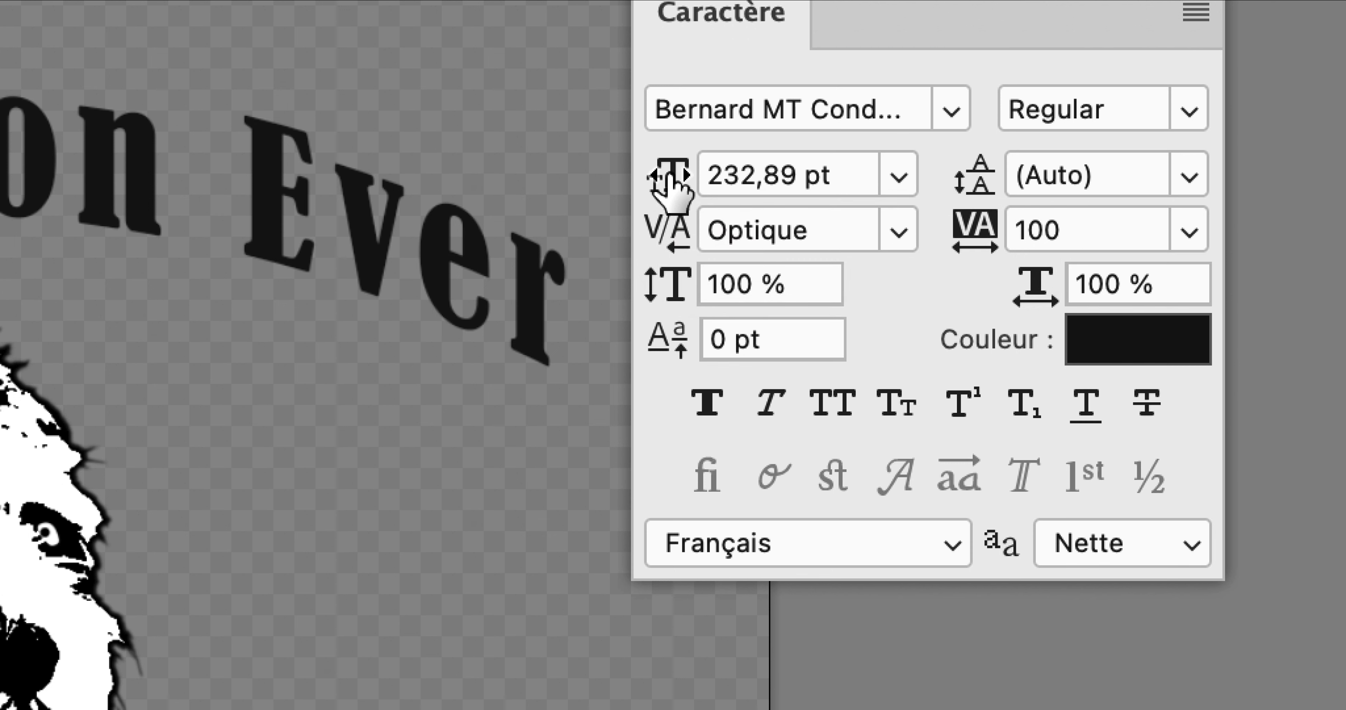
left_click_drag(671, 182, 805, 138)
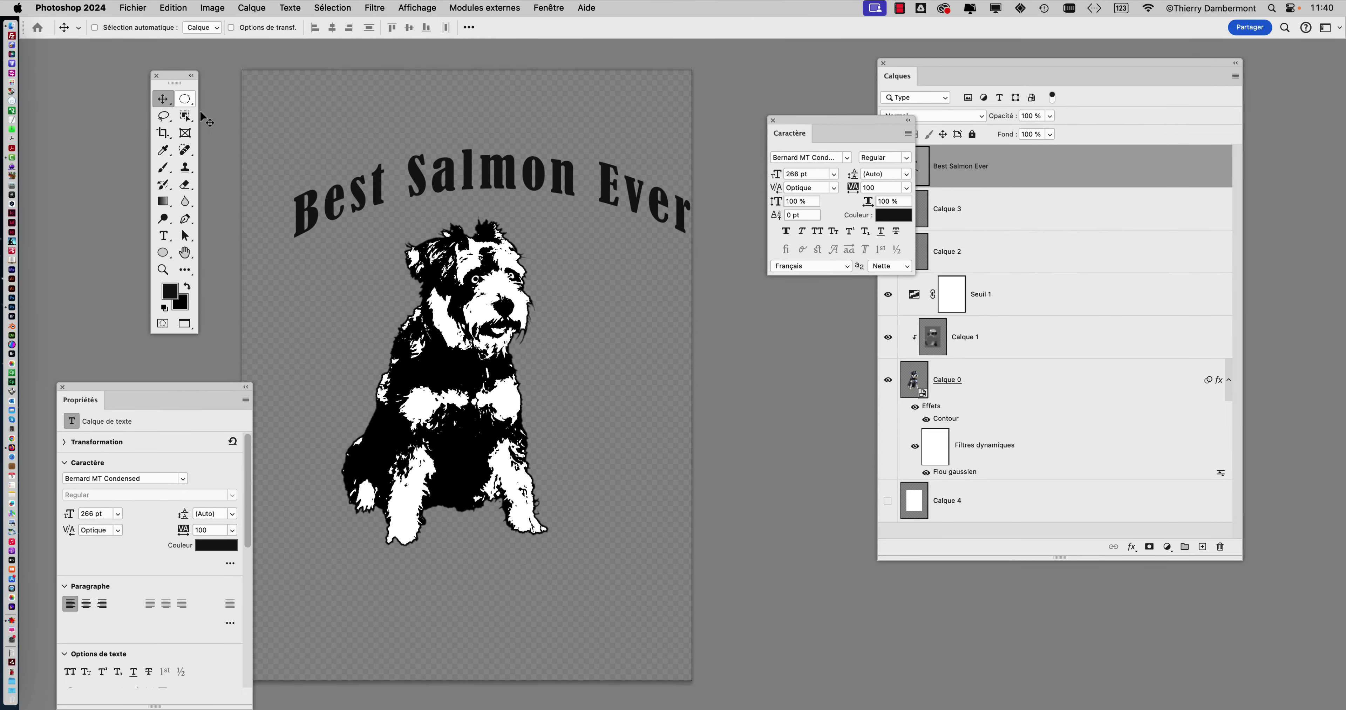
Free-transform the title, scaling it proportionally to about 220 pt and centring it higher above the dog.
key("ctrl+t")
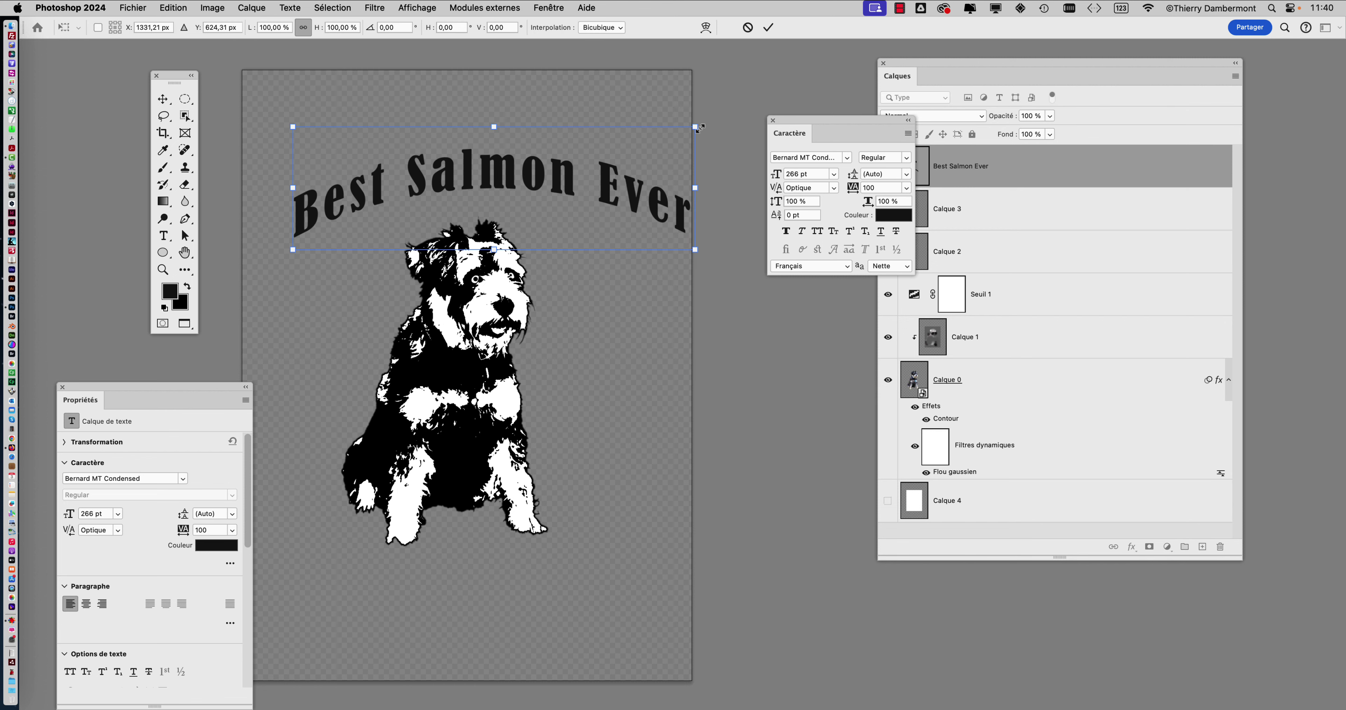
left_click_drag(696, 126, 627, 147)
left_click_drag(511, 205, 490, 179)
left_click(768, 27)
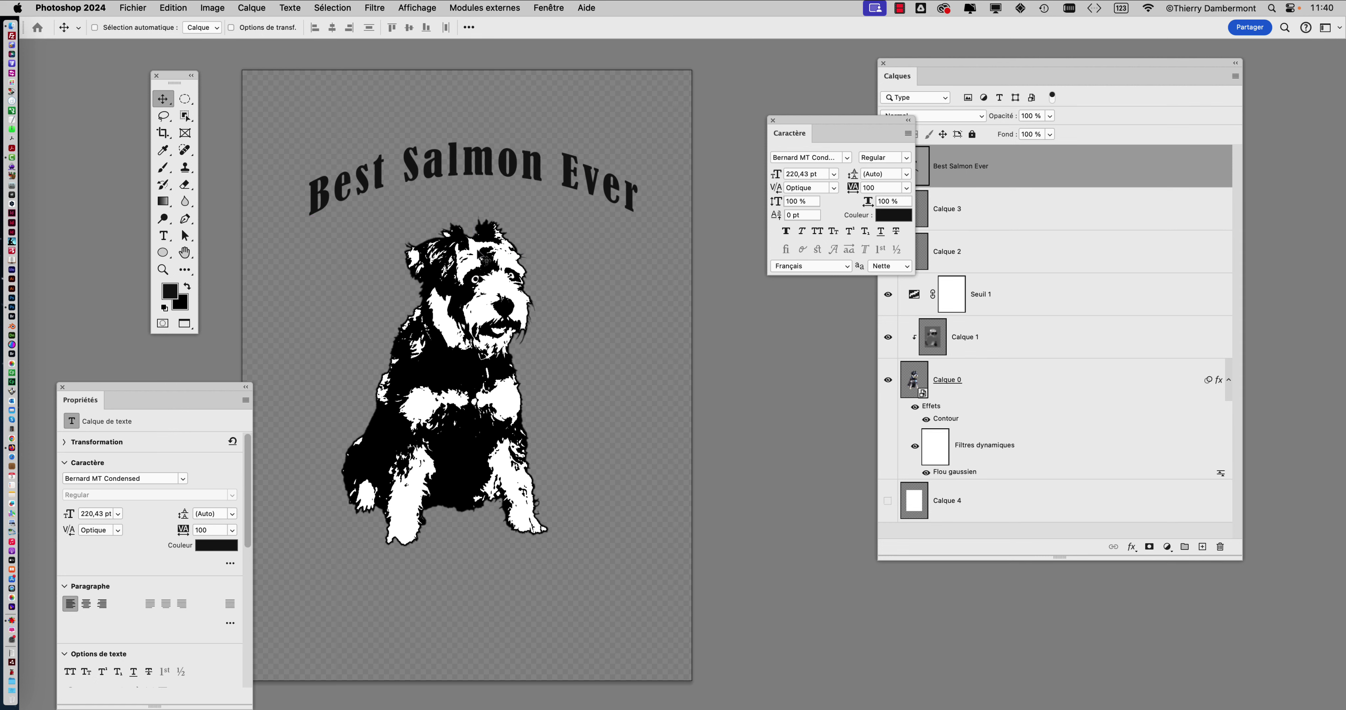
Save the document in the PHOTOSHOP folder as a new numbered schnauzer-dog version in Photoshop format.
left_click(124, 7)
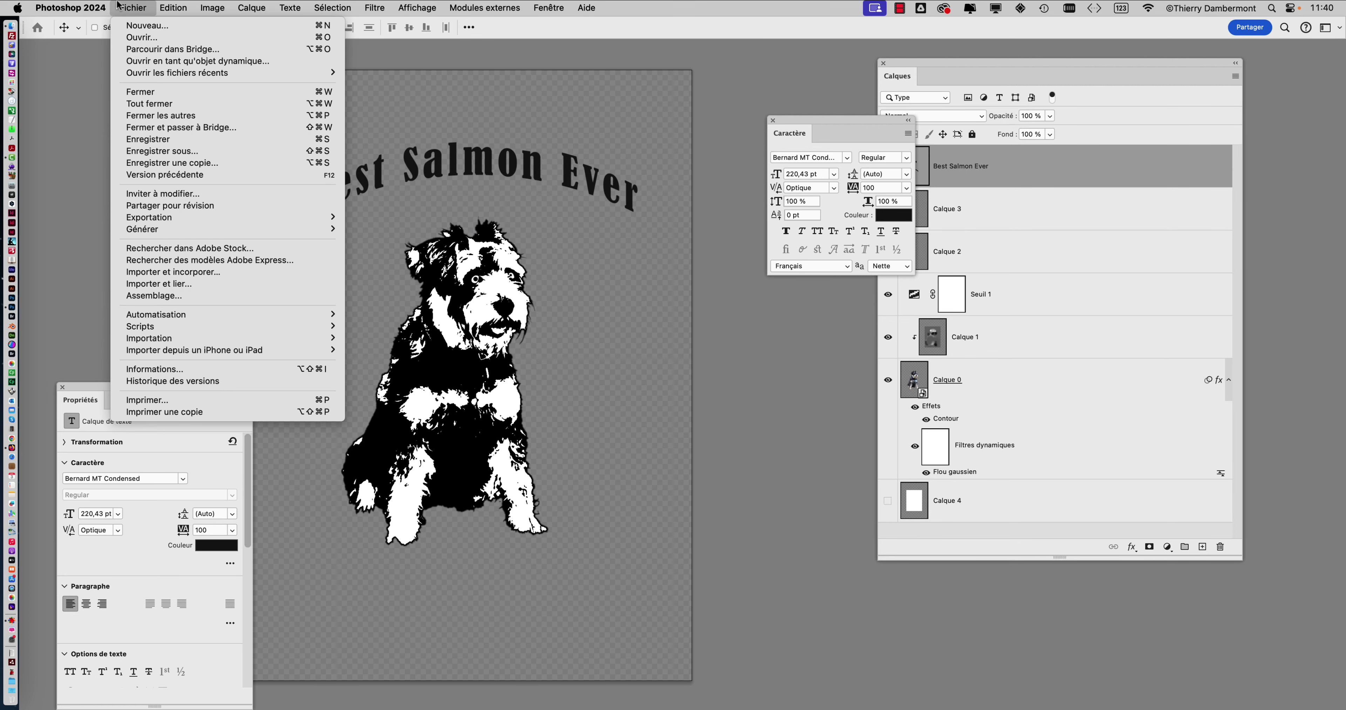
left_click(186, 140)
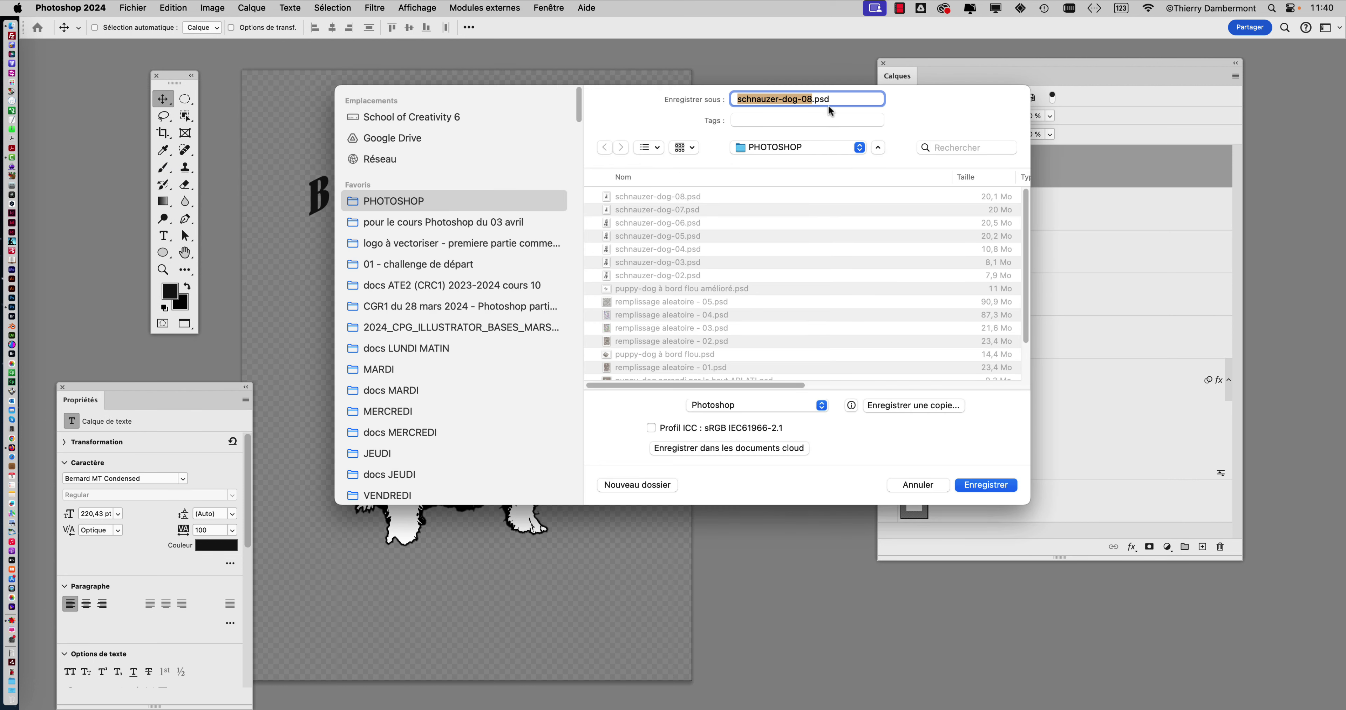
left_click(812, 100)
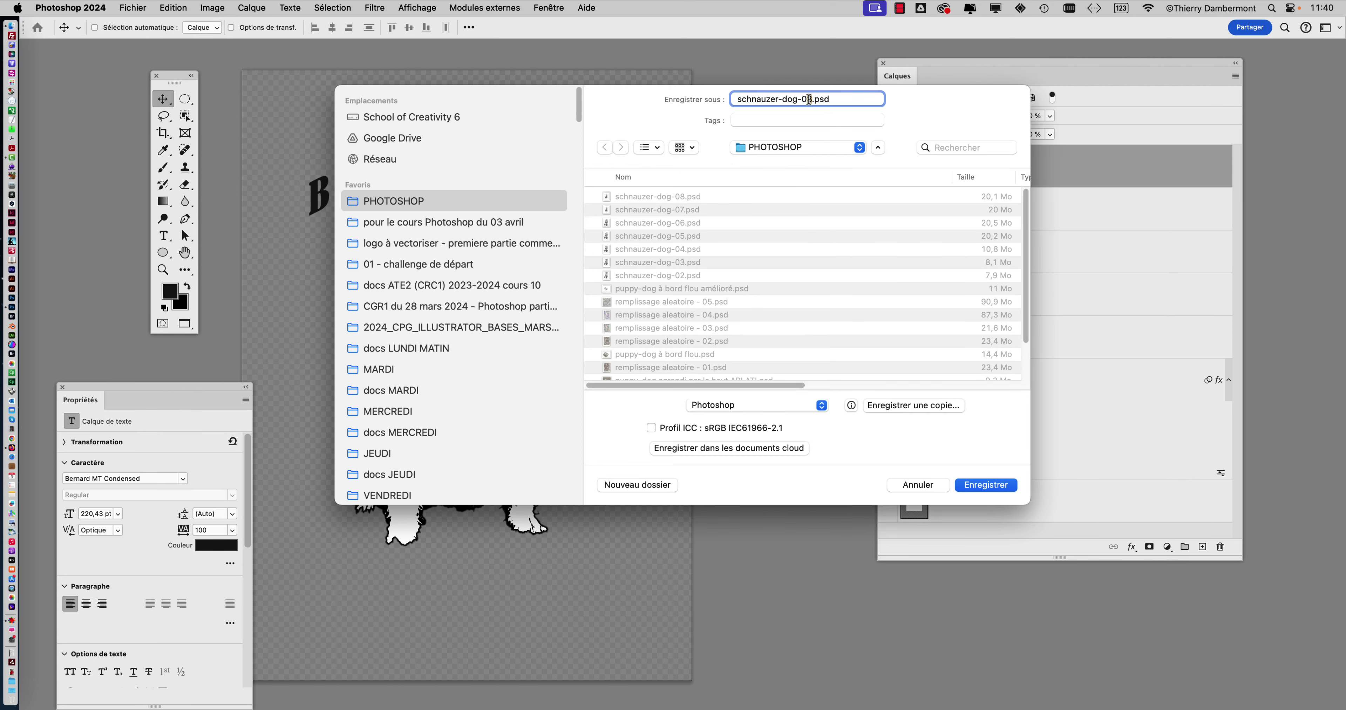
left_click(972, 484)
left_click(747, 387)
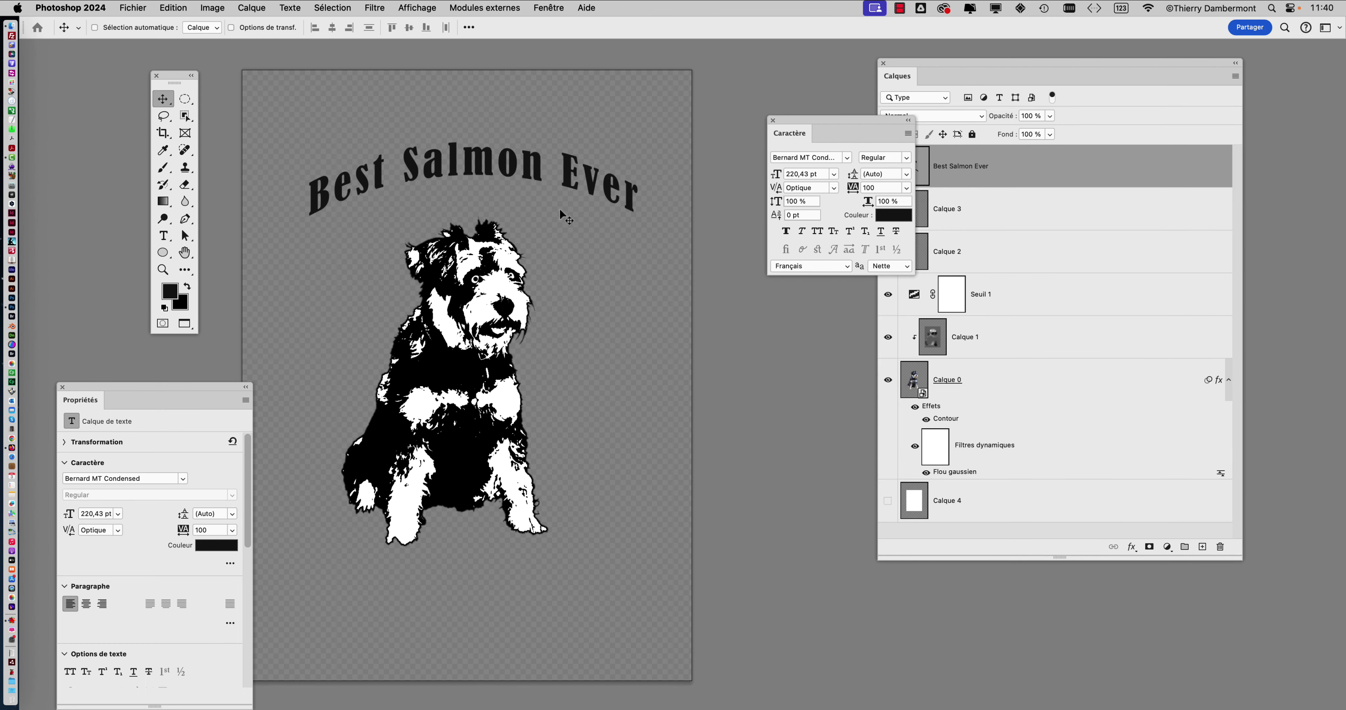
scroll(589, 298, "down", 2)
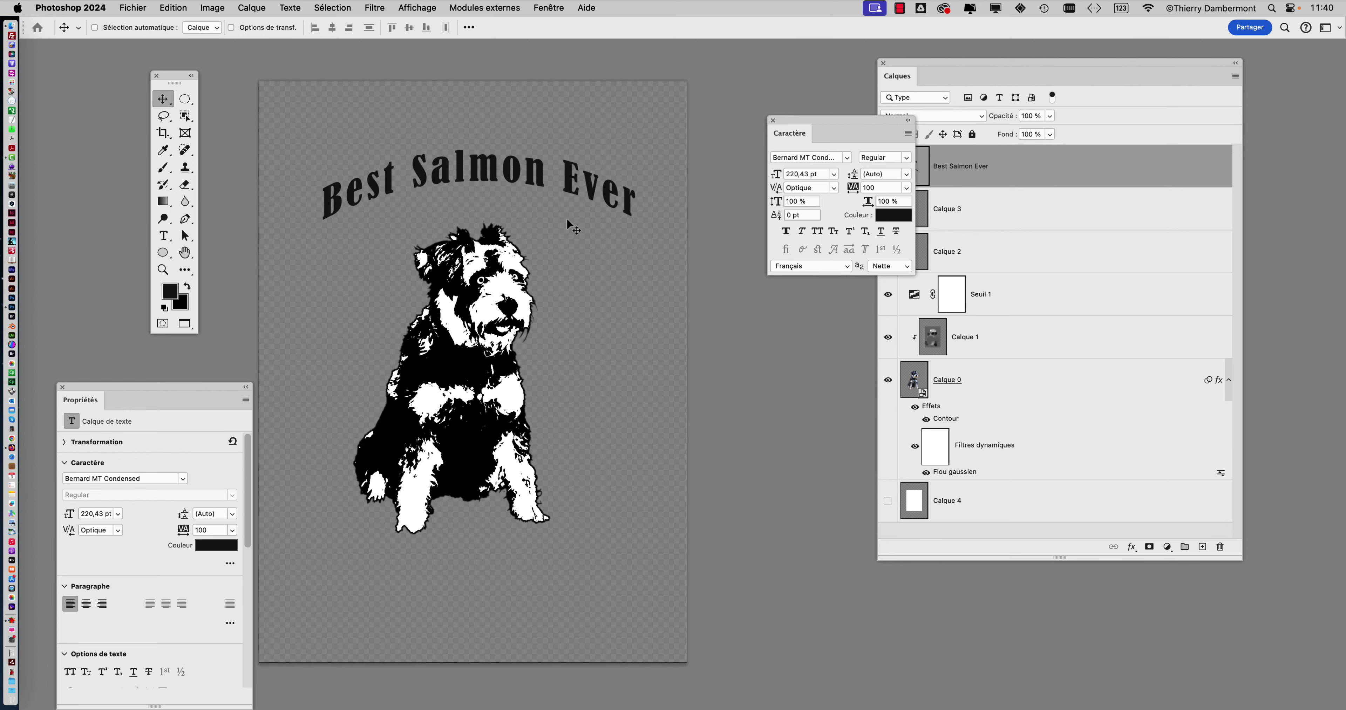